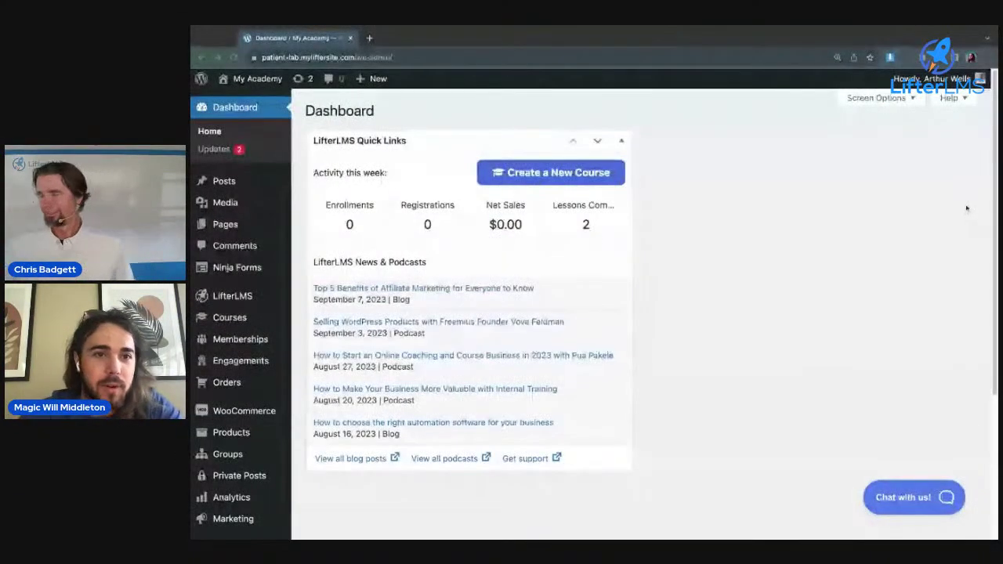
Open the My Academy public site in a new tab and look over its current home page.
mouse_move(250, 79)
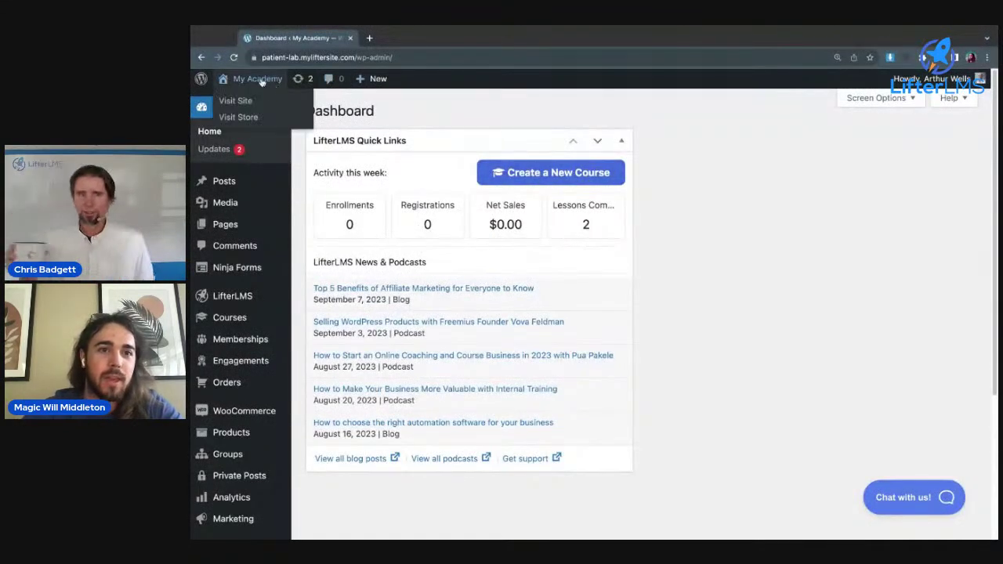
left_click(226, 100)
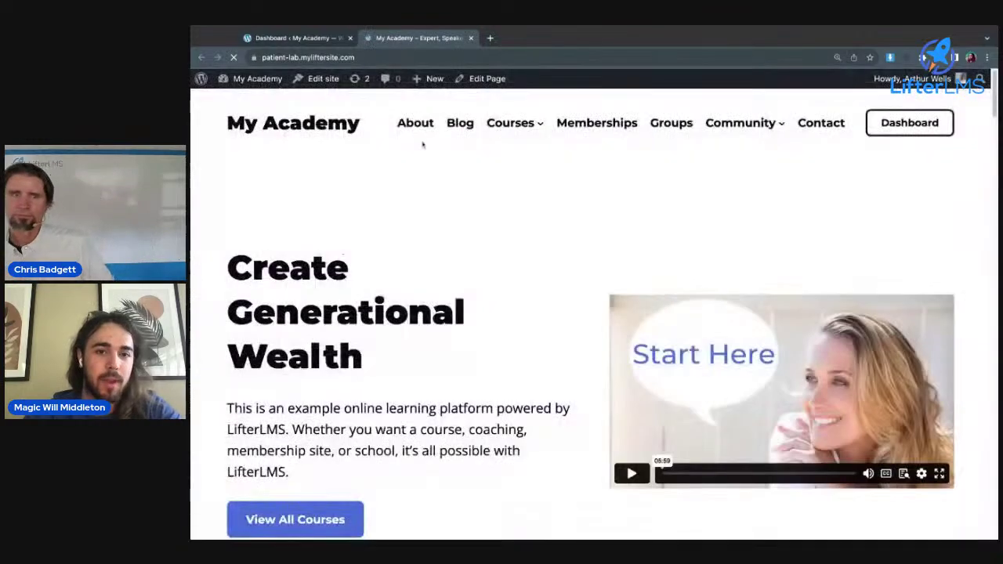
scroll(421, 141, "down", 2)
scroll(420, 142, "up", 2)
Return to the admin dashboard and add a new page titled with the presenter's first name in possessive form plus "New Home Page".
left_click(321, 40)
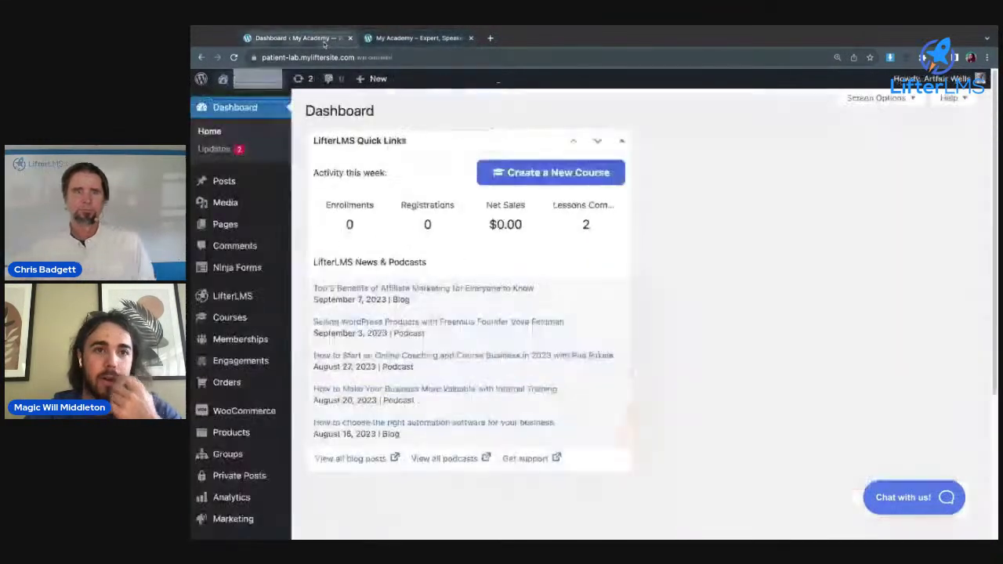
mouse_move(267, 225)
left_click(347, 238)
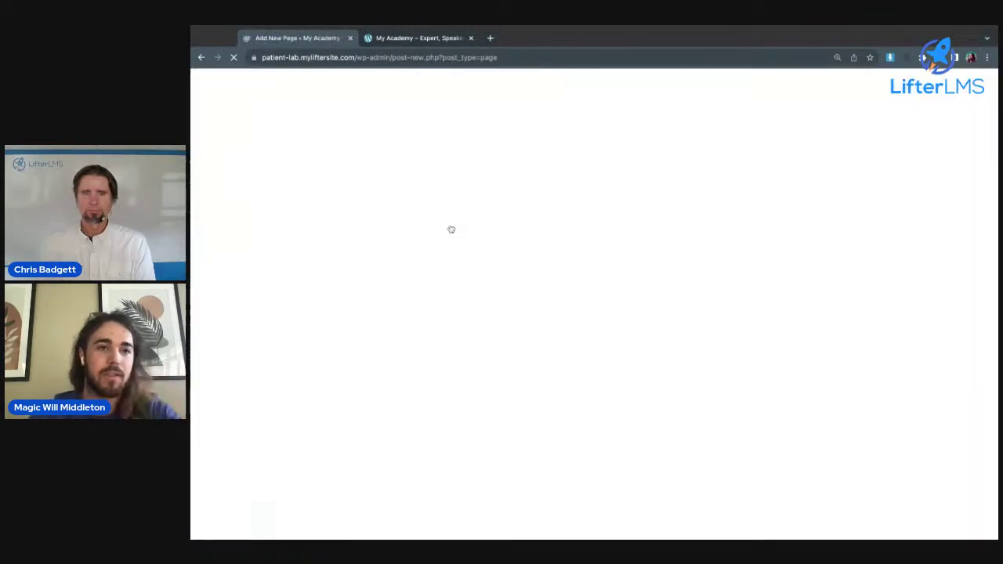
type("Home Page")
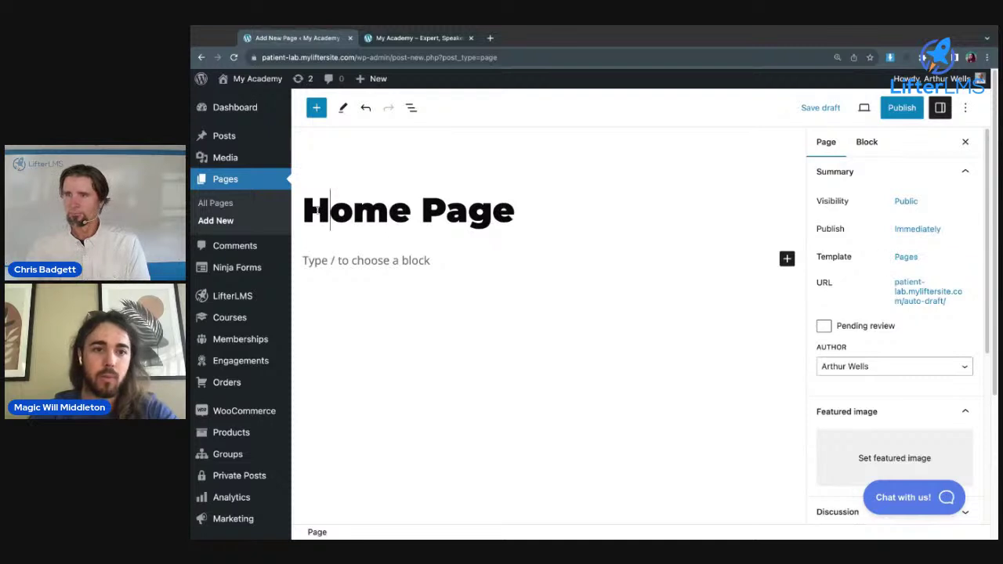
type("Will's New")
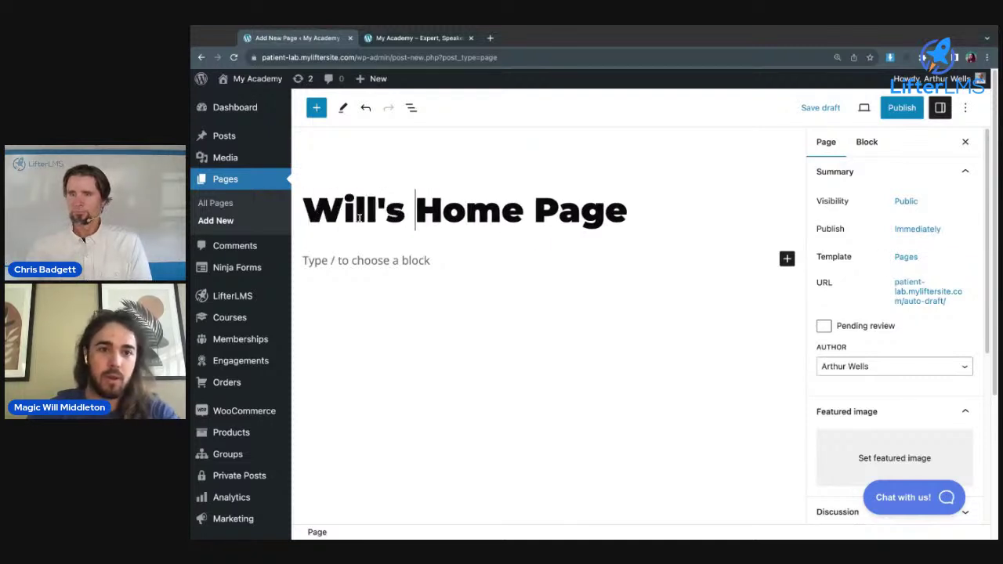
Insert the Link in Bio pattern from the Call to Action patterns into the page body.
left_click(416, 260)
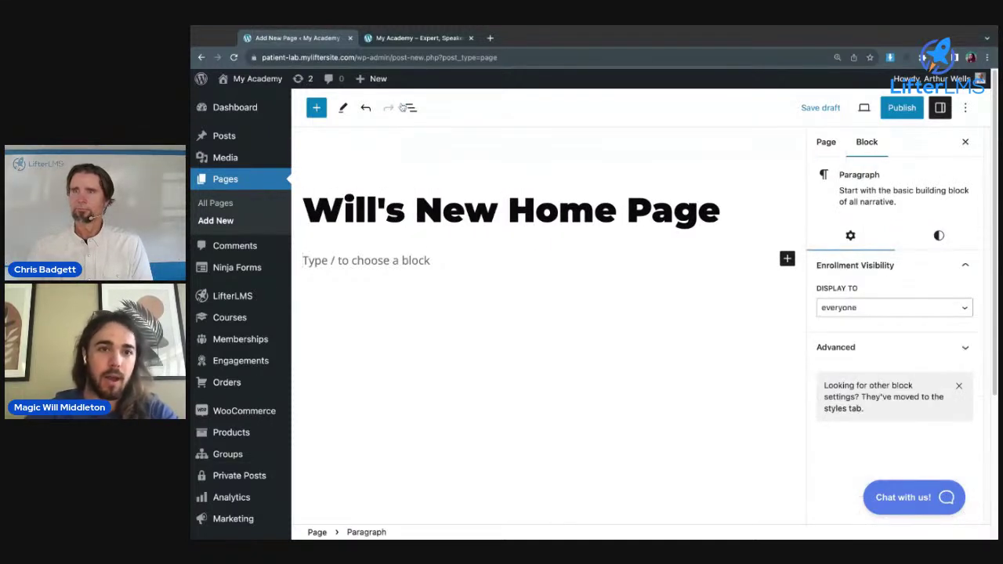
left_click(408, 108)
left_click(316, 107)
left_click(378, 183)
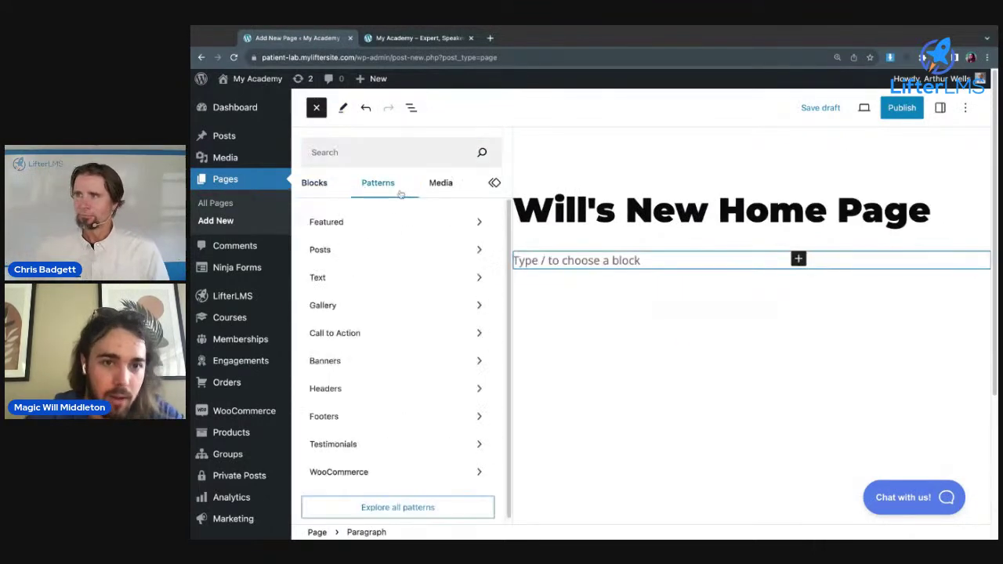
left_click(344, 333)
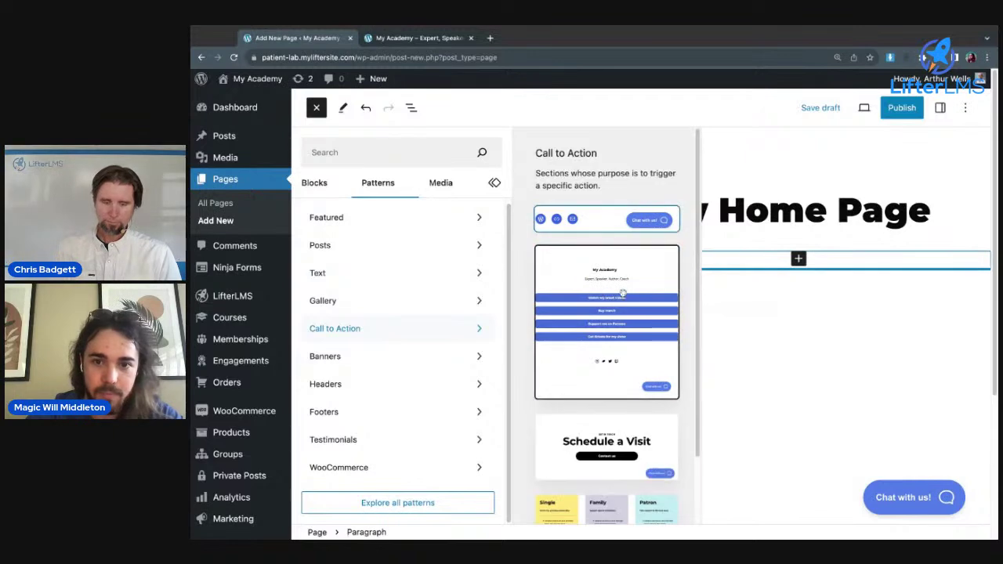
left_click(627, 310)
Publish the new page and view it on the live site.
left_click(898, 109)
left_click(898, 109)
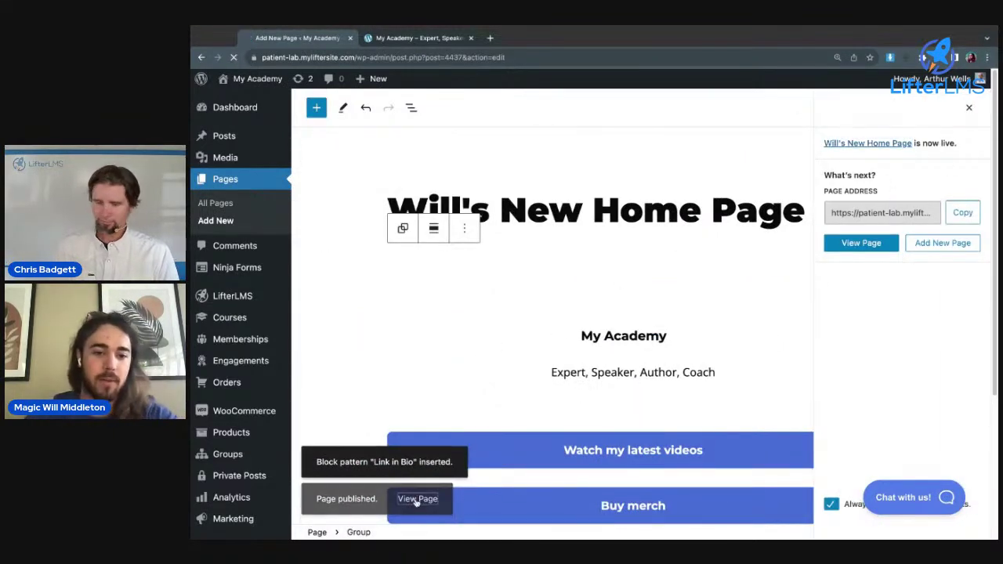
left_click(417, 499)
scroll(492, 291, "down", 3)
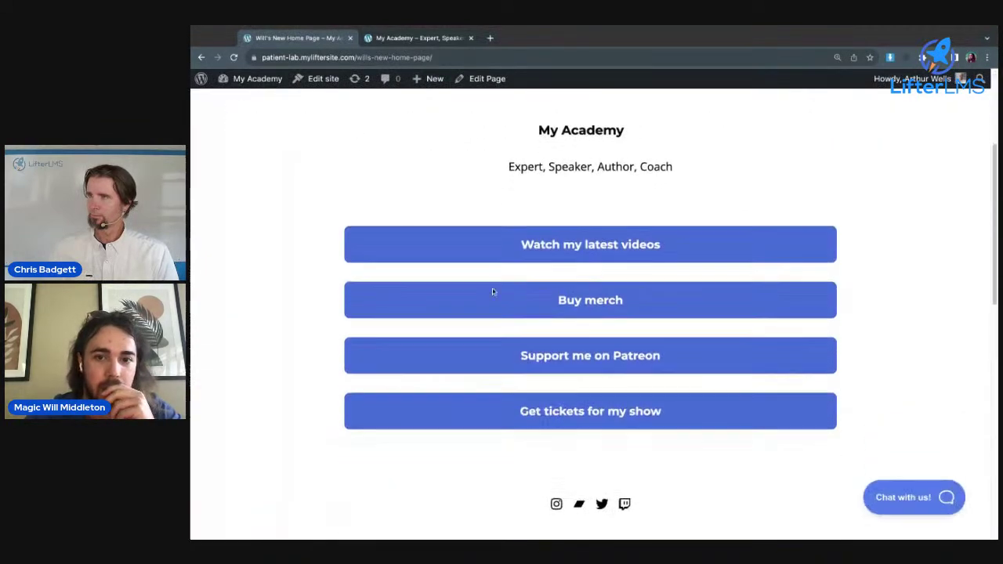
scroll(492, 291, "up", 3)
In the Reading Settings, set the static homepage to the newly published home page and save the changes.
mouse_move(259, 83)
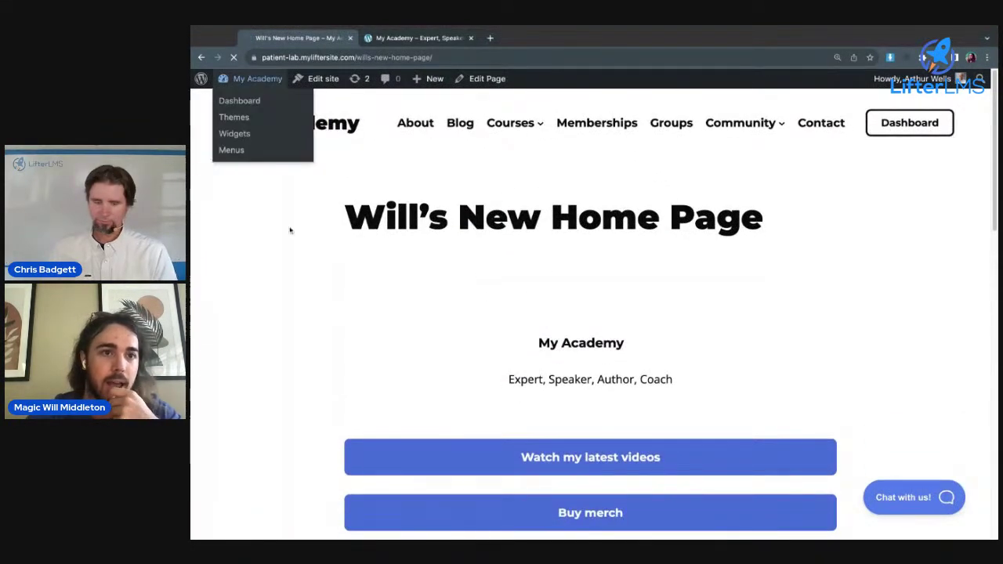
scroll(262, 305, "down", 5)
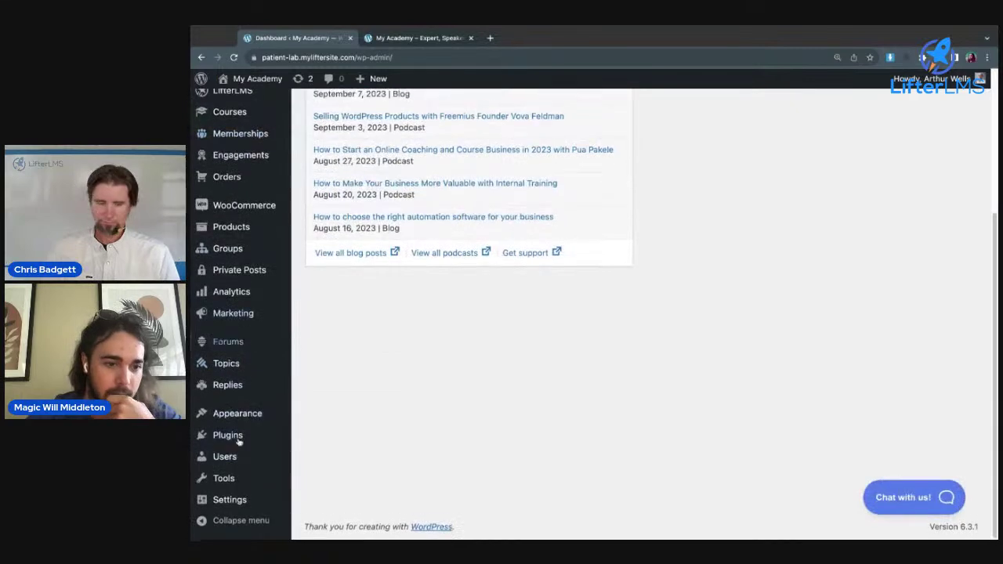
mouse_move(240, 476)
mouse_move(231, 511)
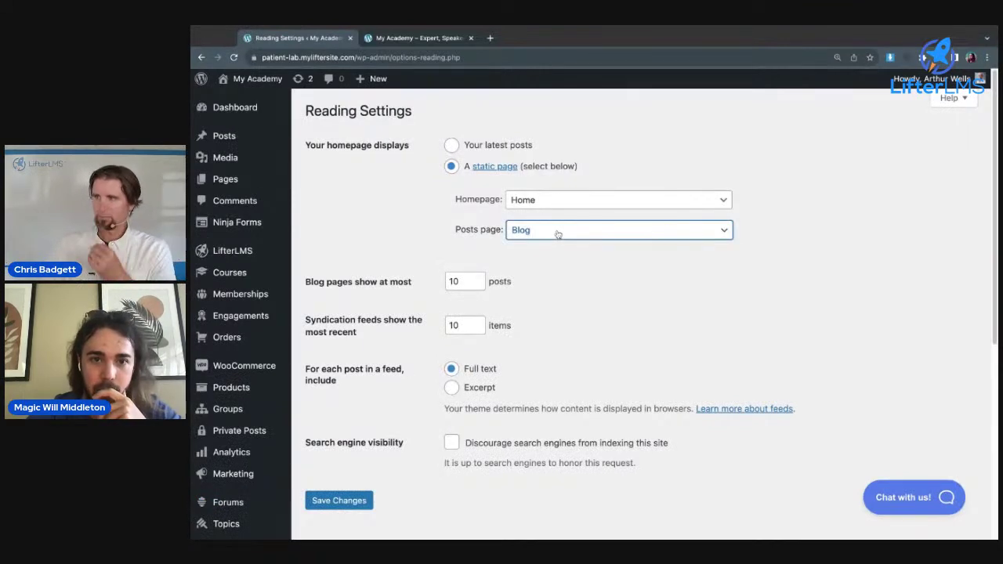
left_click(516, 201)
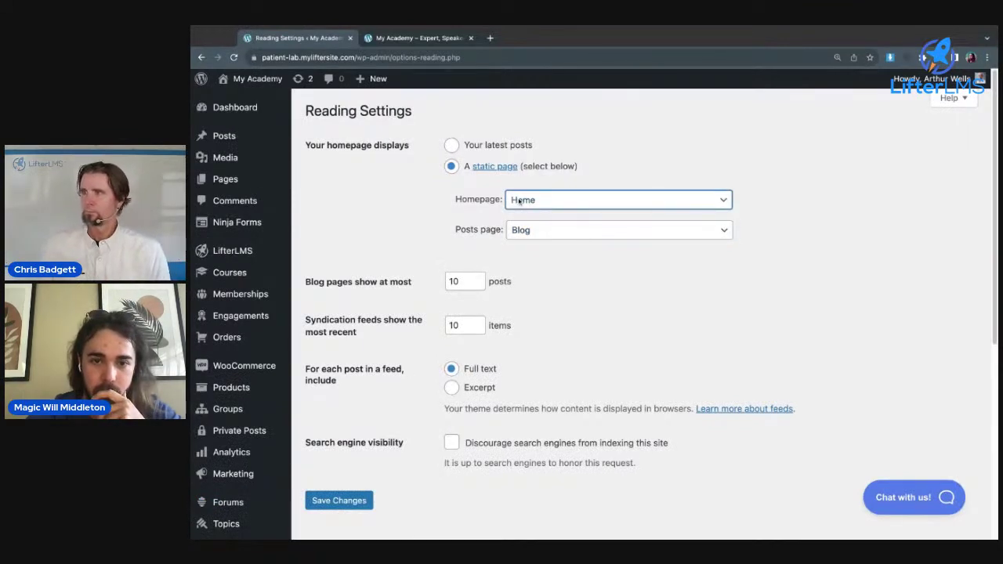
left_click(564, 200)
left_click(337, 501)
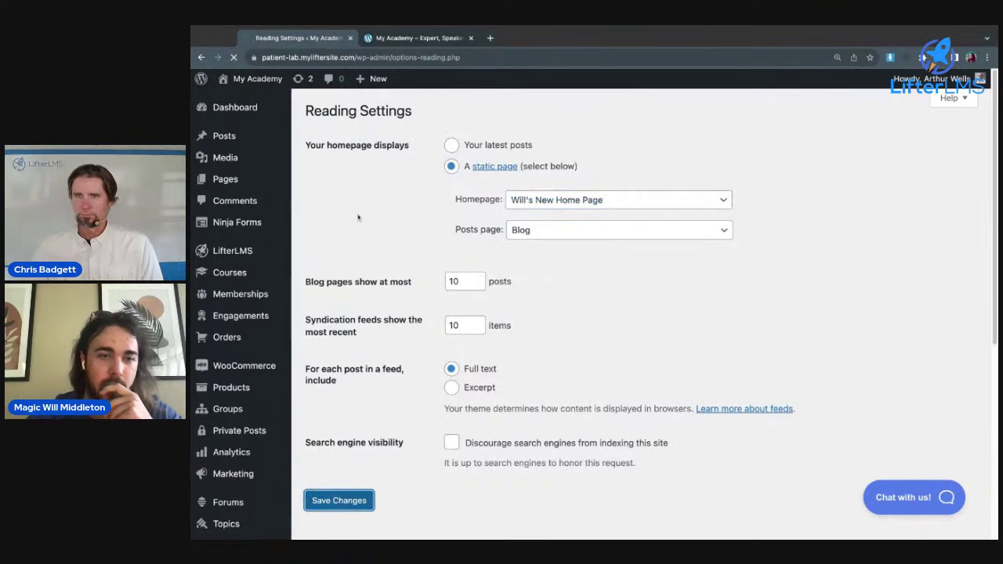
Reload the site's front page and check which page title it displays.
left_click(394, 39)
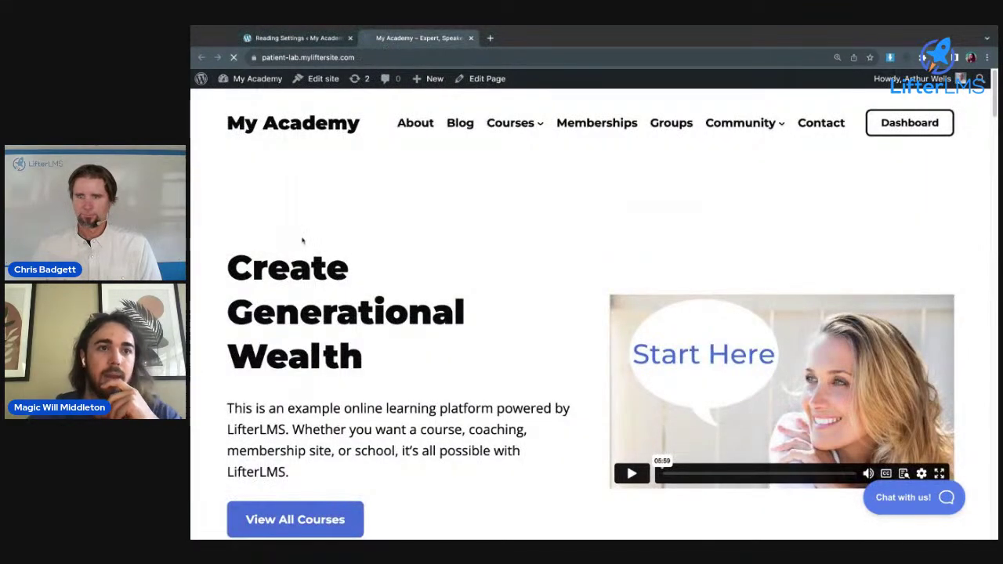
left_click_drag(342, 220, 910, 225)
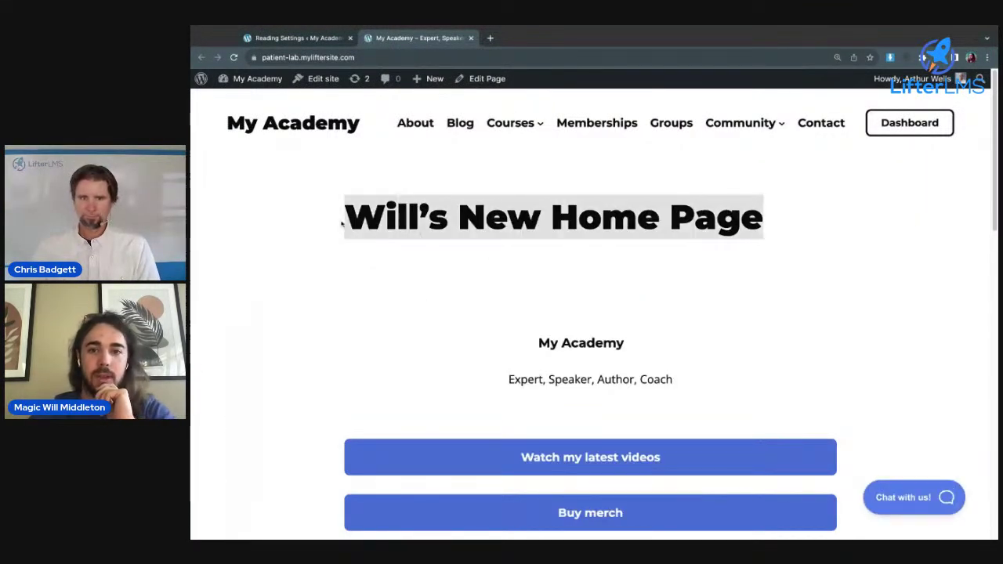
left_click(682, 215)
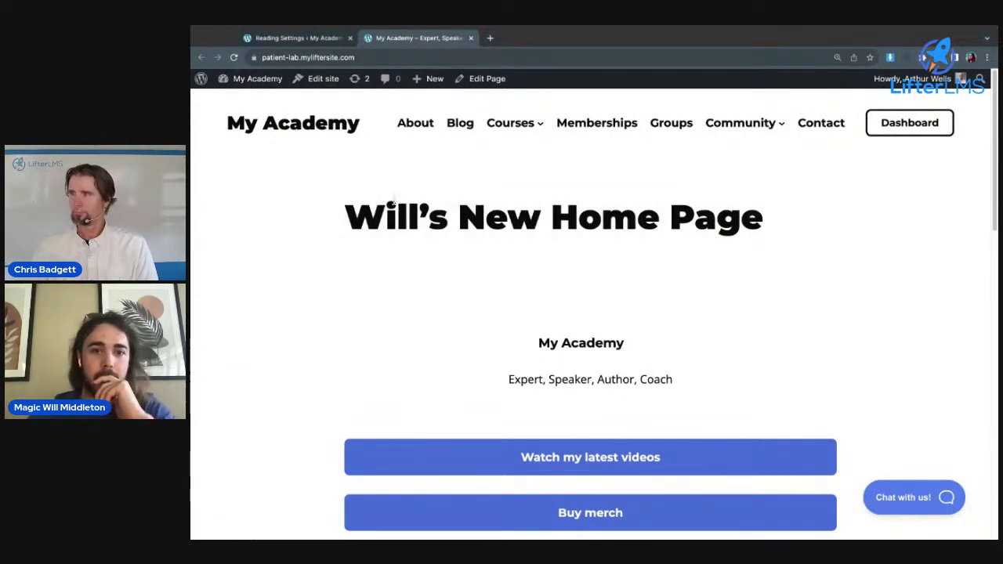
Open the new home page for editing and examine the template assigned in its page settings.
double_click(392, 205)
double_click(484, 219)
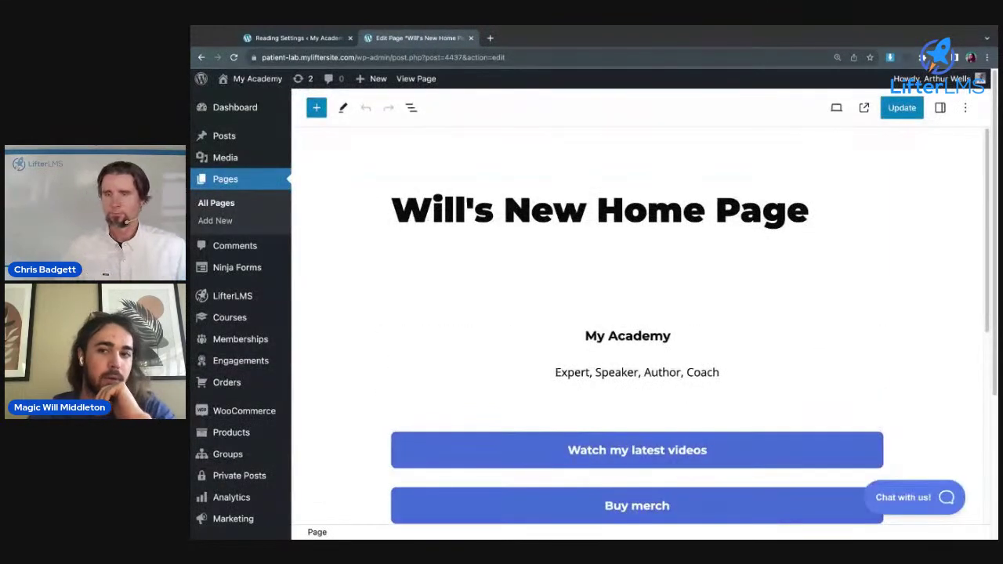
left_click(941, 107)
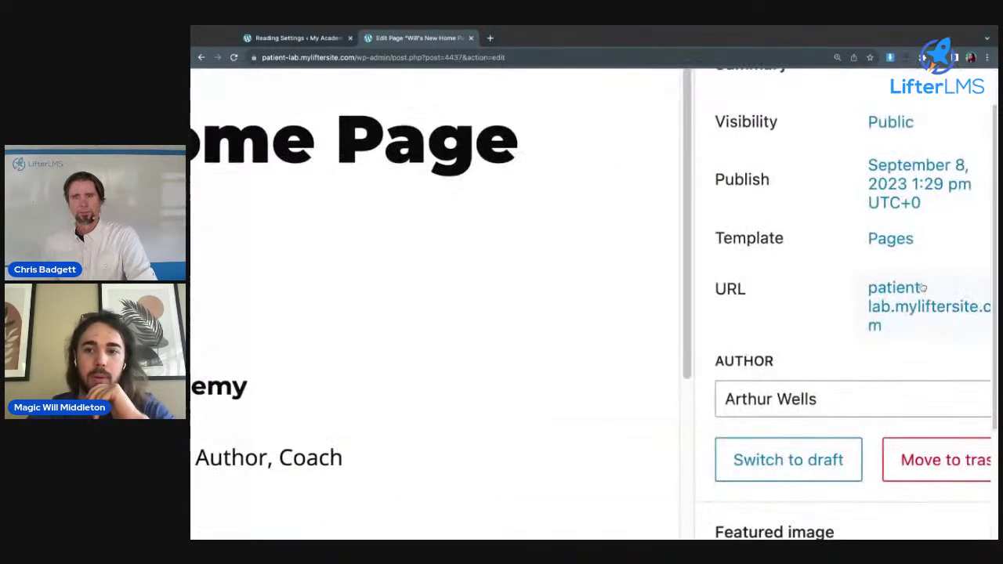
left_click_drag(719, 239, 786, 244)
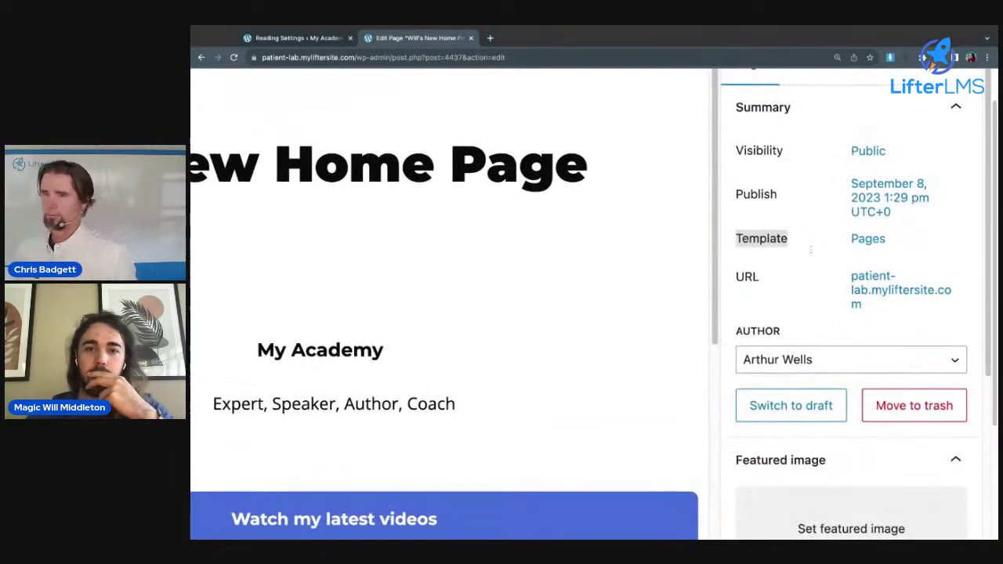
Open the Site Editor in a new tab and go to its list of templates.
scroll(235, 313, "down", 3)
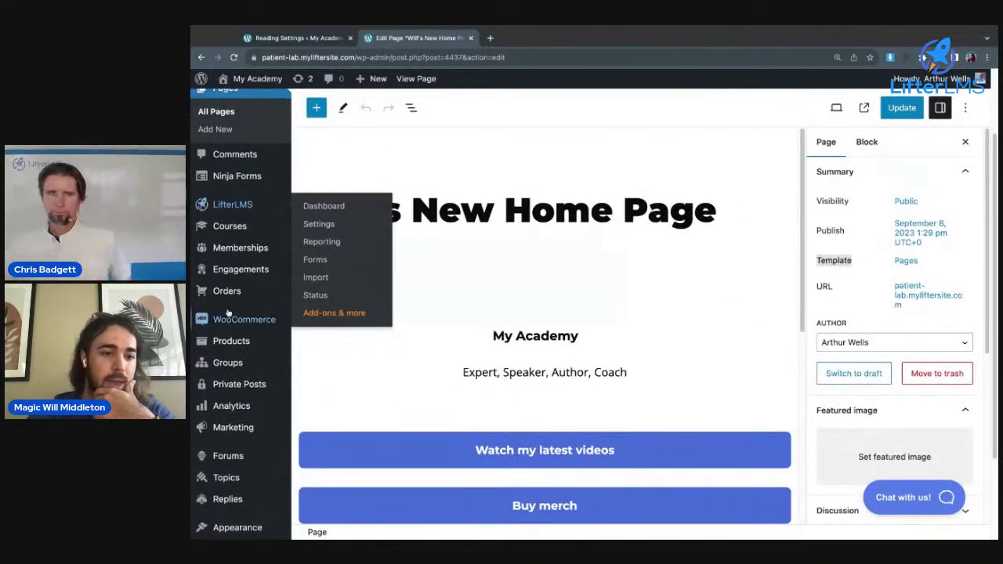
scroll(248, 447, "down", 2)
mouse_move(237, 465)
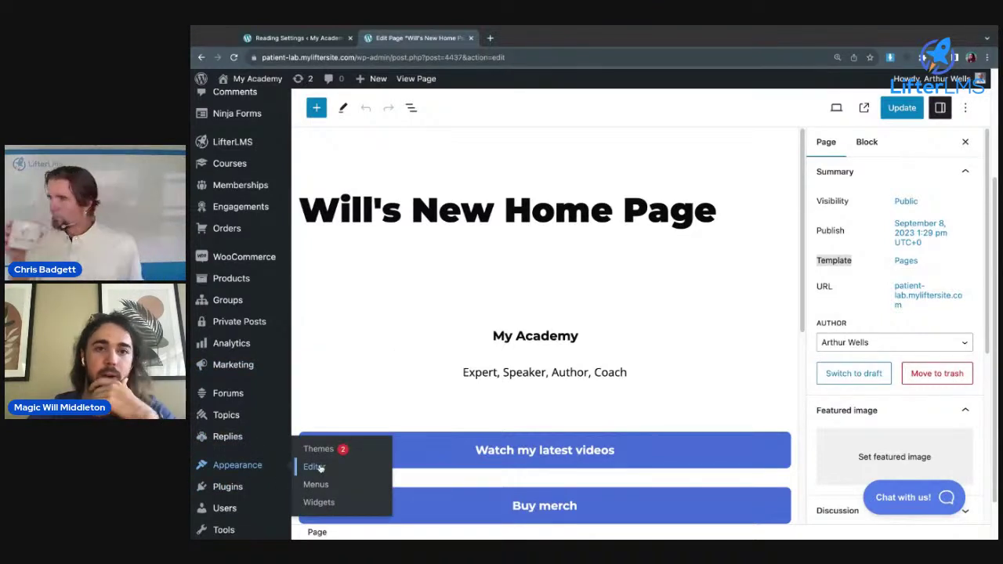
left_click(315, 467, "ctrl")
left_click(513, 39)
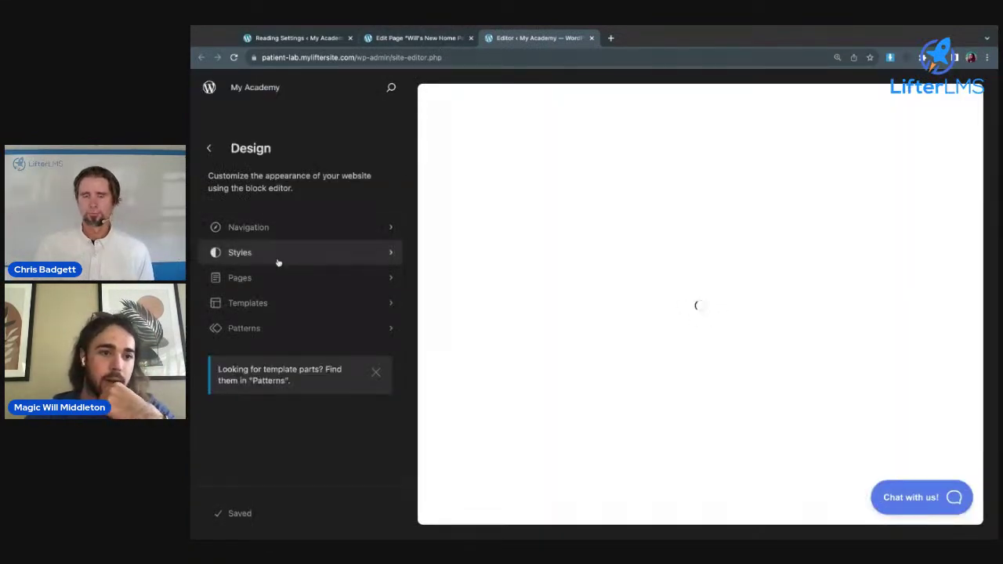
left_click(250, 302)
Preview the Pages template and browse the full list of available site templates.
scroll(287, 294, "down", 5)
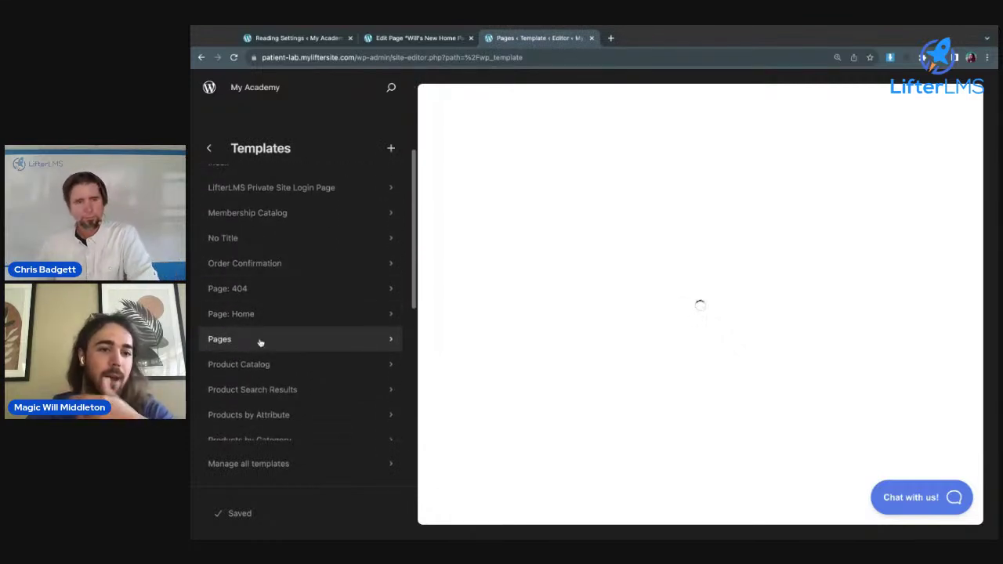
left_click(261, 343)
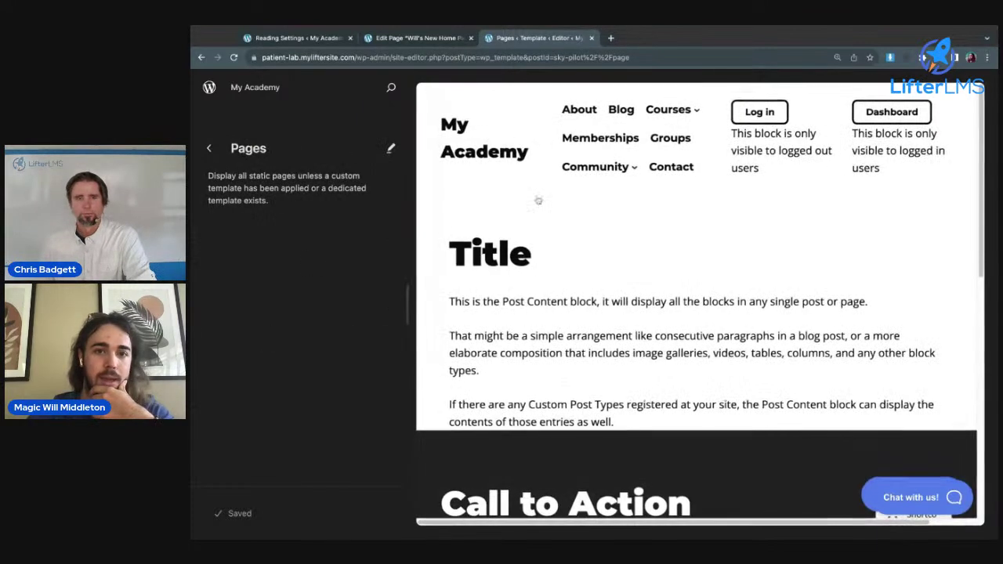
left_click(208, 148)
scroll(329, 298, "down", 6)
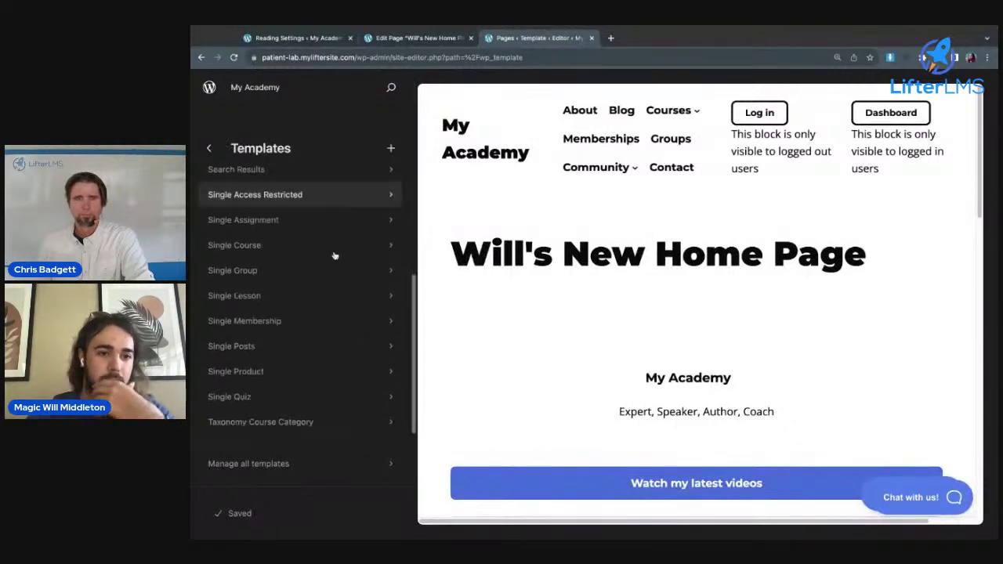
scroll(312, 371, "down", 3)
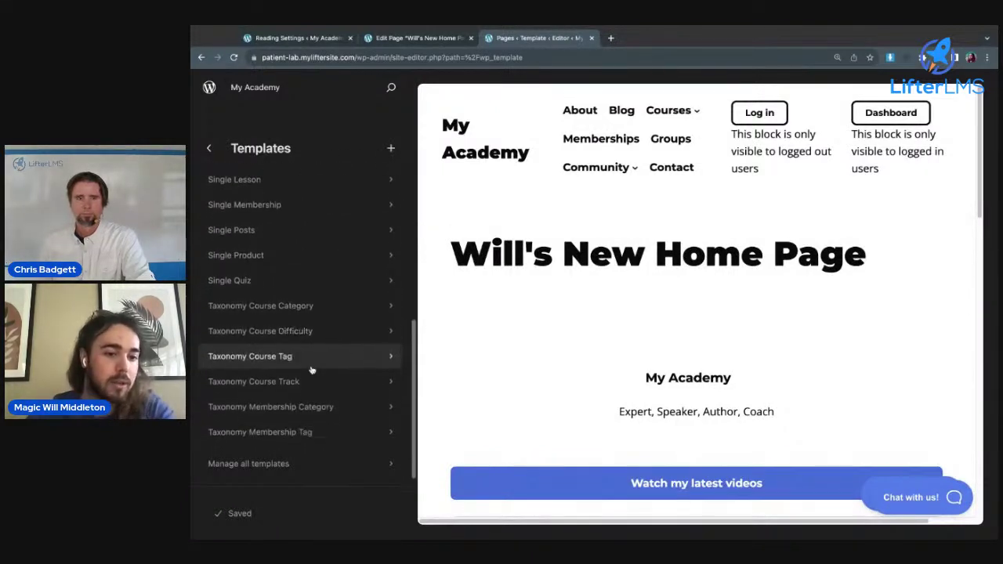
scroll(314, 342, "up", 9)
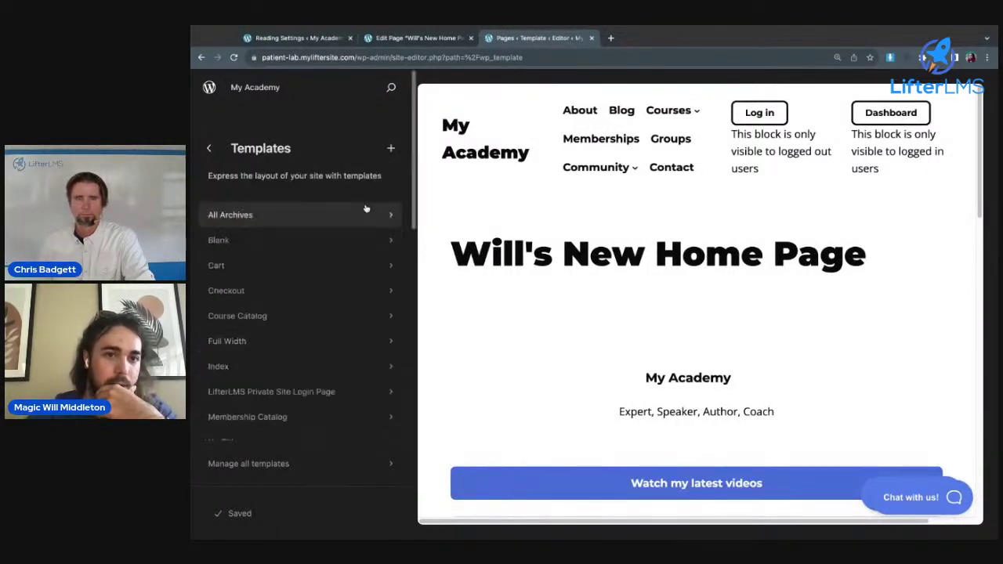
Create a custom template named "Page with No Title".
left_click(393, 148)
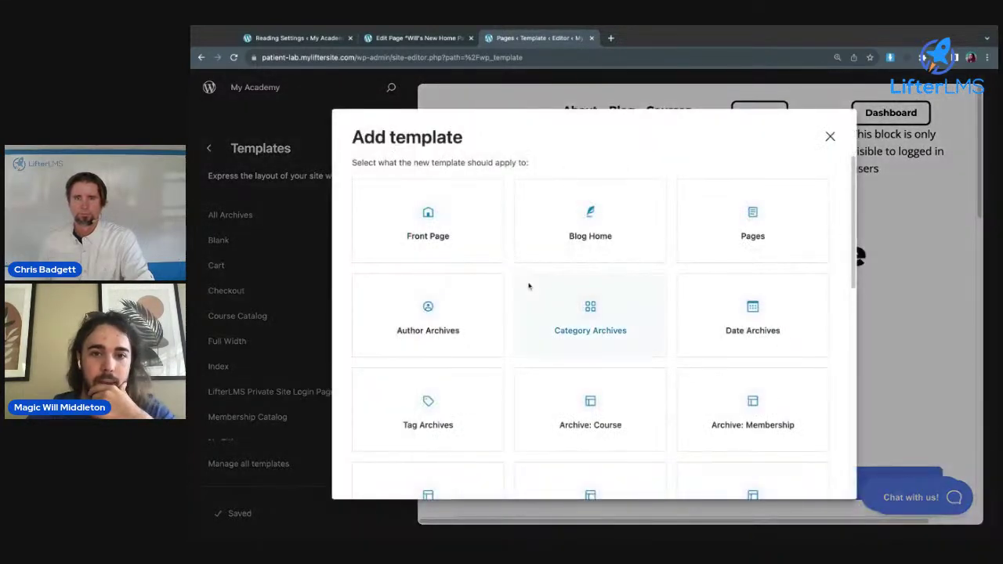
scroll(529, 286, "down", 10)
scroll(529, 286, "down", 5)
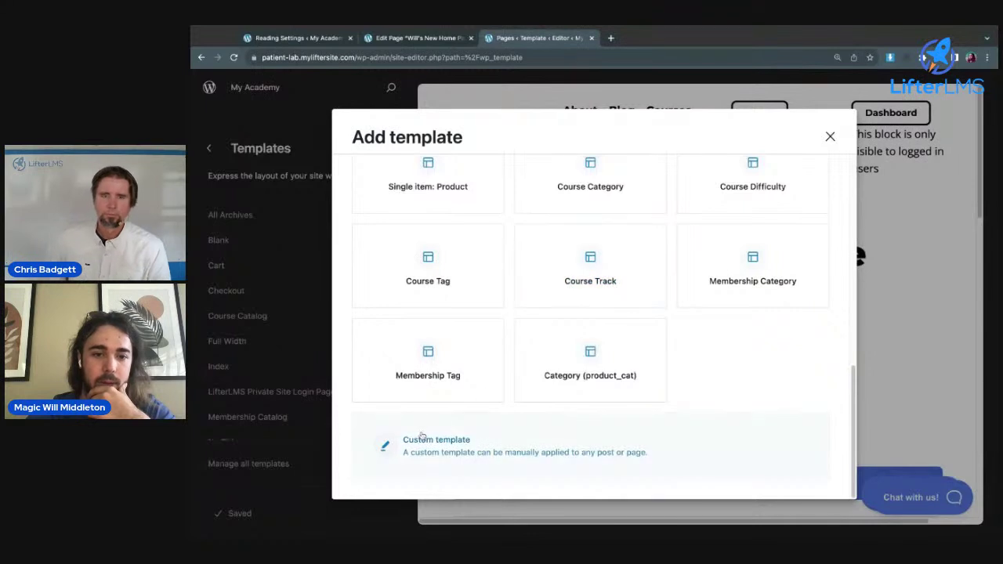
left_click(476, 448)
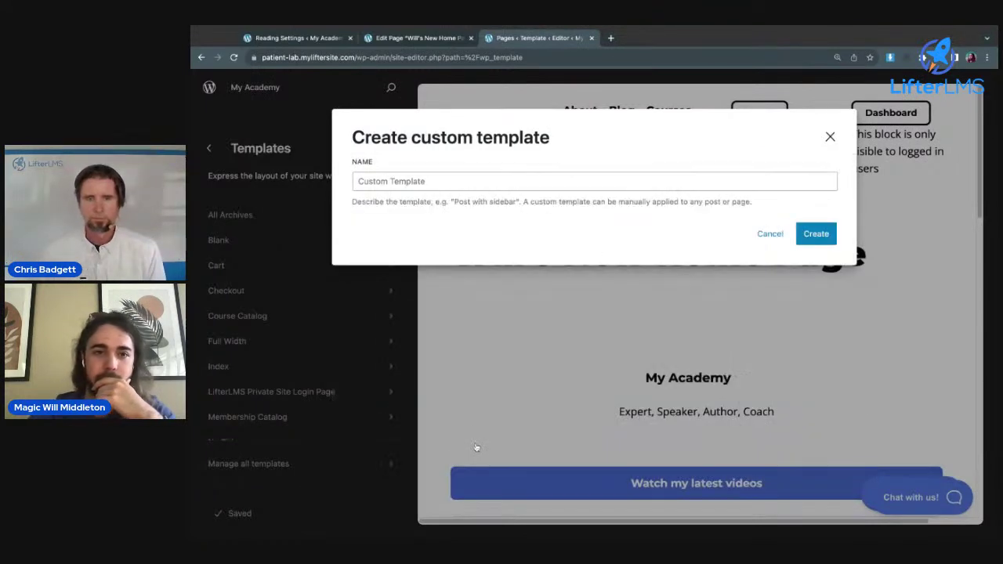
left_click(407, 181)
type("Page with No Title")
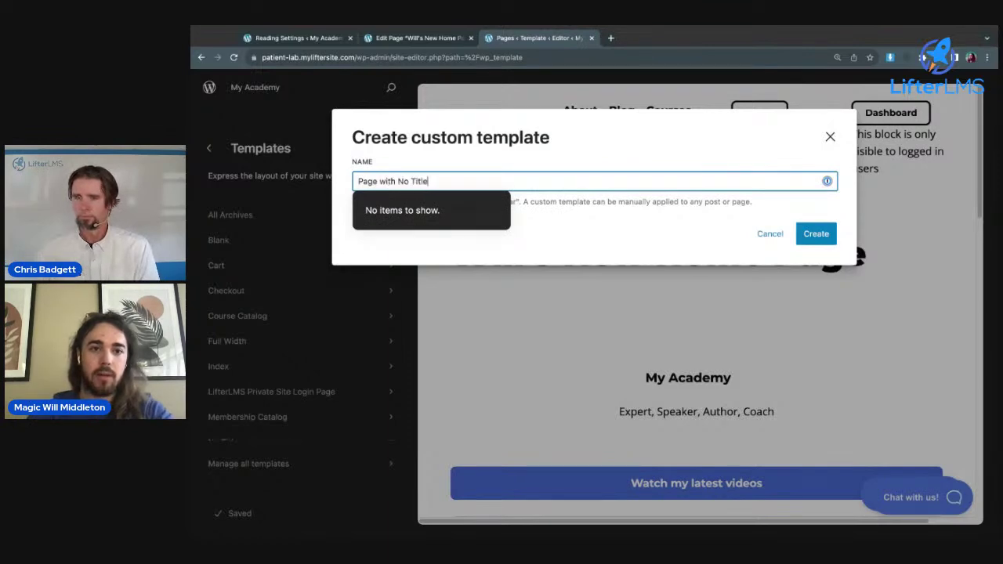
left_click(817, 233)
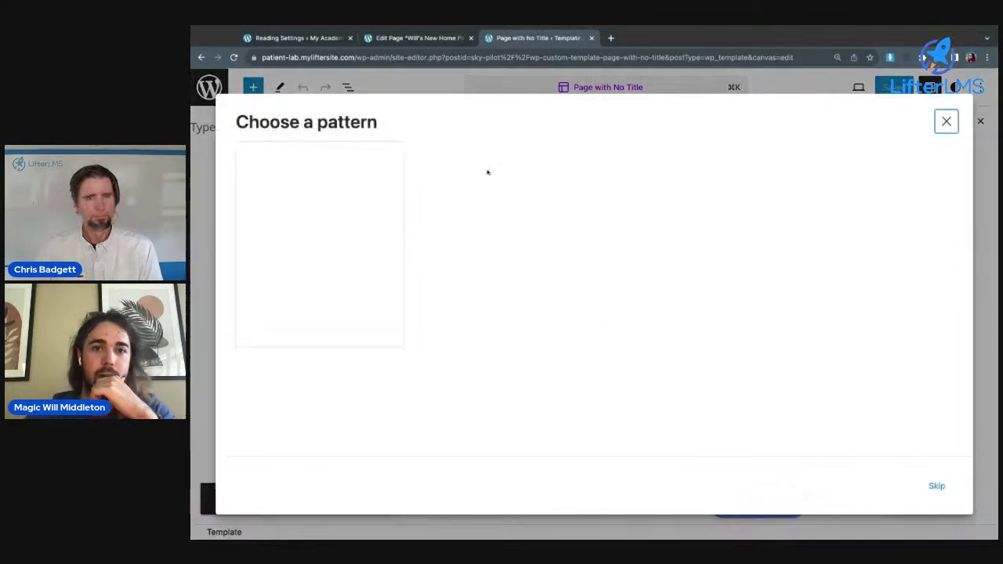
Skip the starter pattern and insert a Post Content block into the blank "Page with No Title" template.
left_click(946, 122)
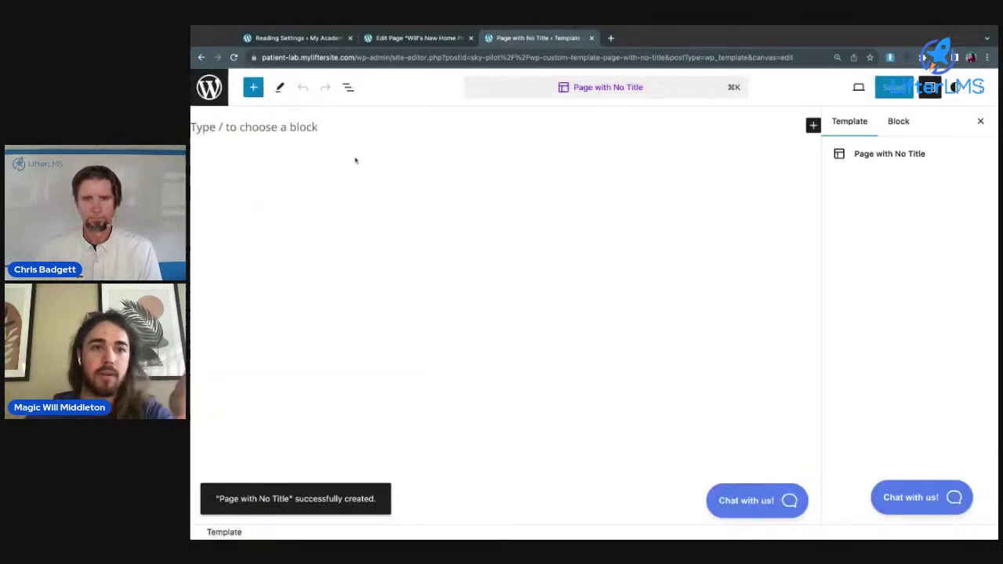
left_click(253, 87)
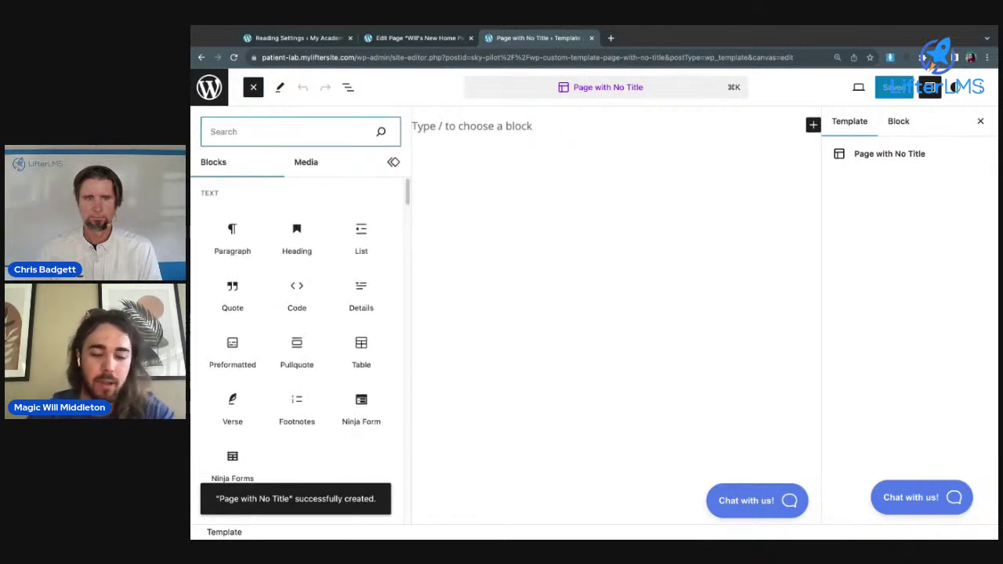
type("post cont")
left_click(234, 202)
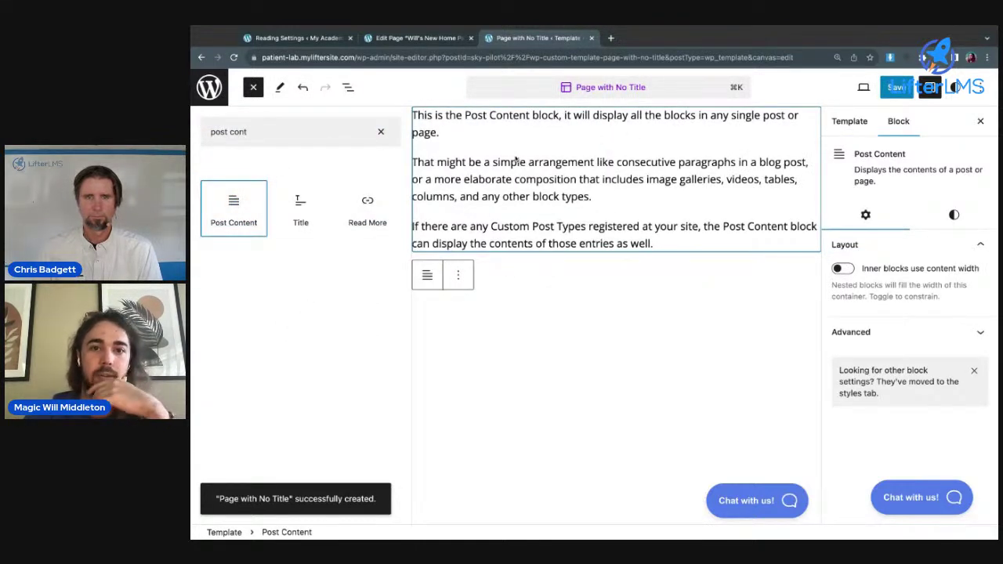
Examine the new home page's content and the nested blocks inside its Group.
left_click(419, 37)
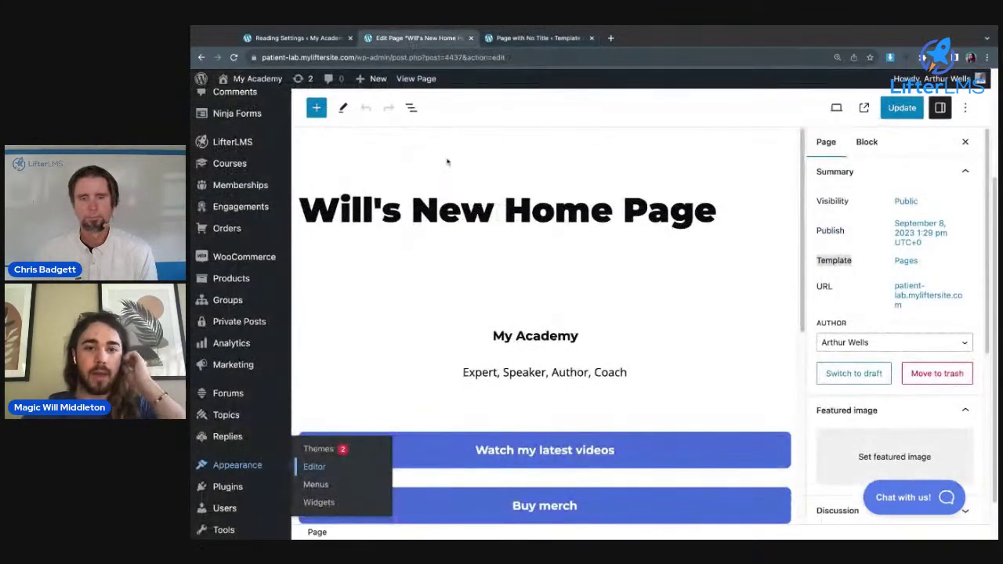
scroll(452, 196, "down", 3)
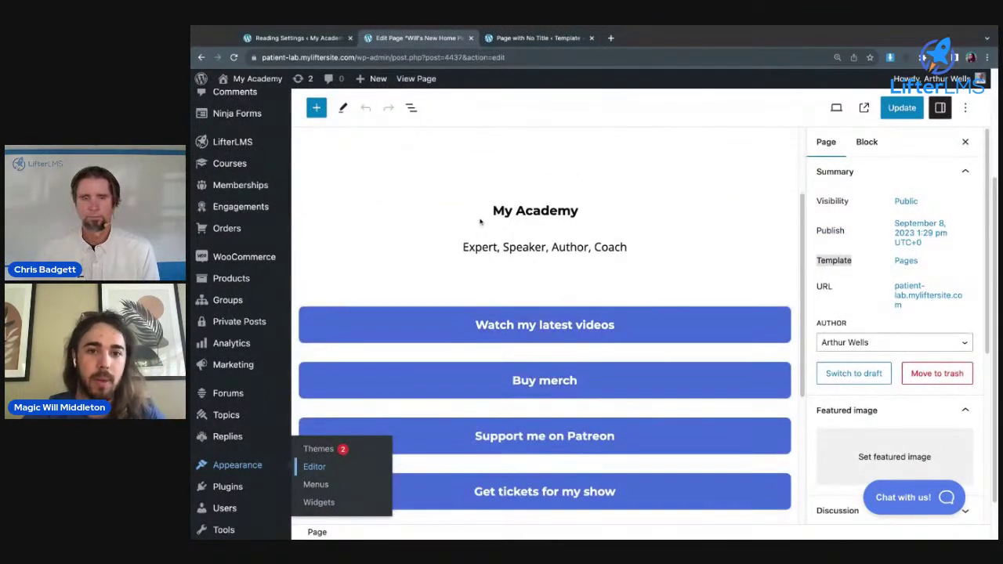
left_click(410, 107)
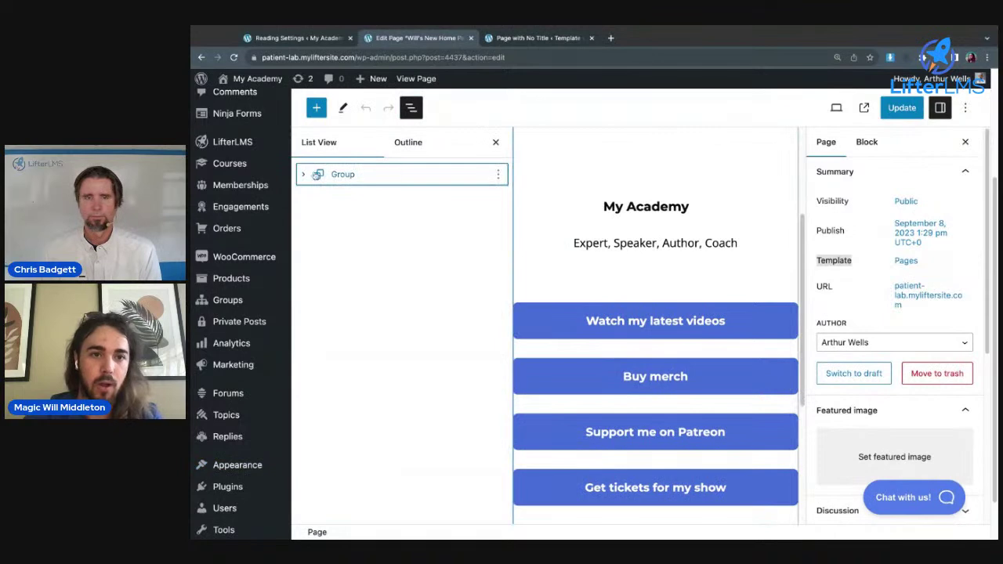
left_click(304, 174)
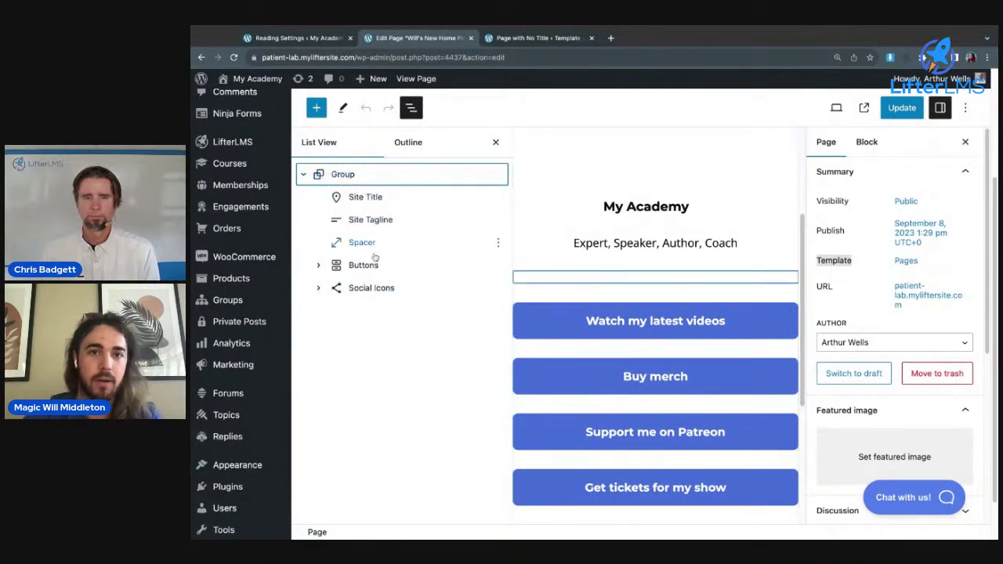
Add the Header and Footer template parts to the "Page with No Title" template.
left_click(509, 39)
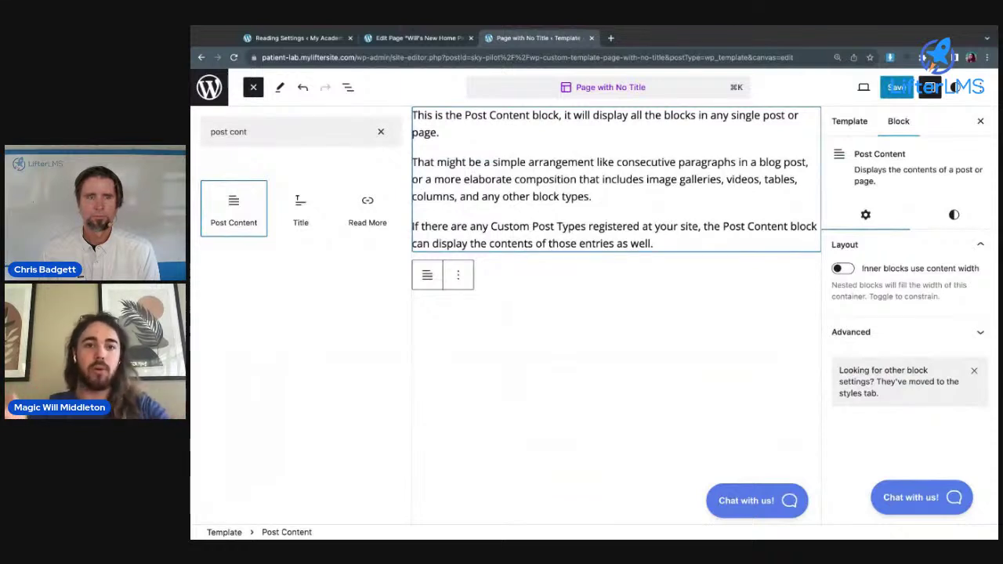
double_click(265, 131)
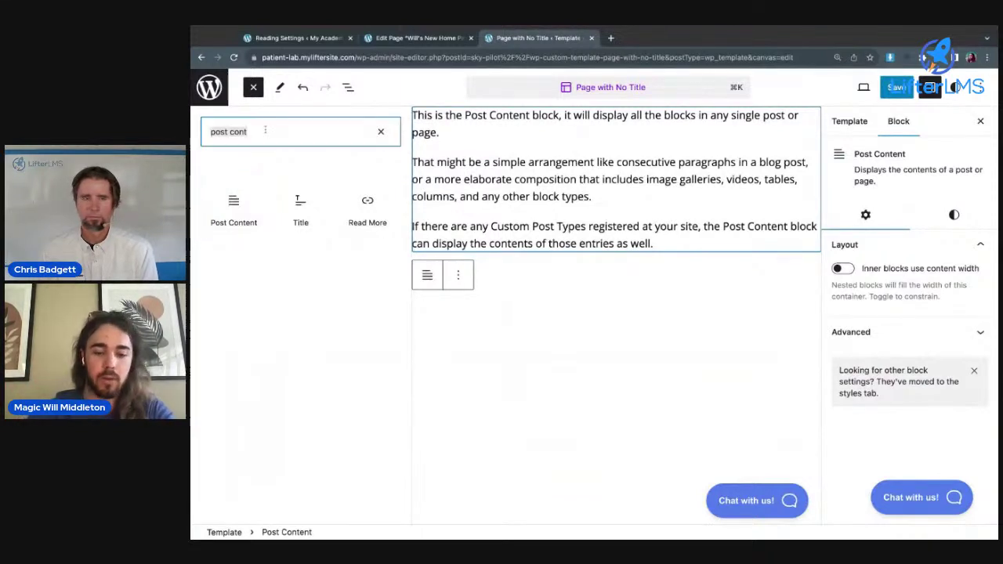
type("heade")
left_click(234, 208)
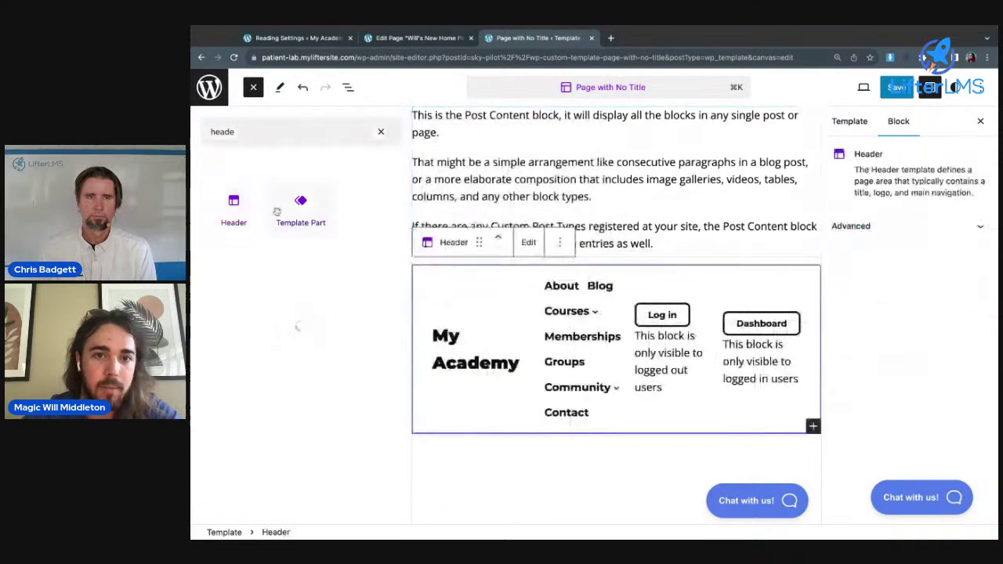
left_click(250, 131)
type("footer")
left_click(233, 205)
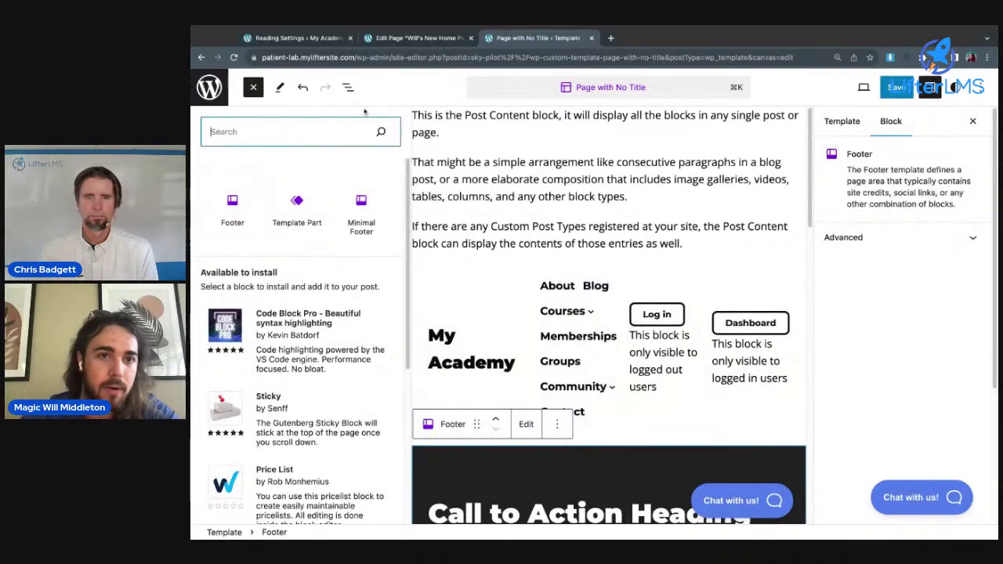
left_click(381, 131)
Move the Post Content block between the Header and Footer, and save the template.
left_click(348, 88)
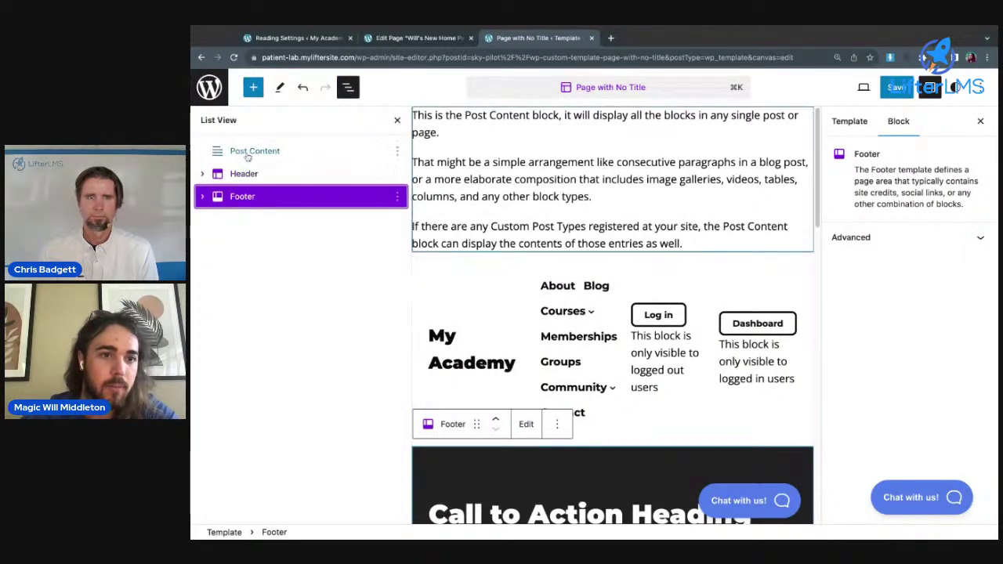
left_click_drag(250, 151, 240, 174)
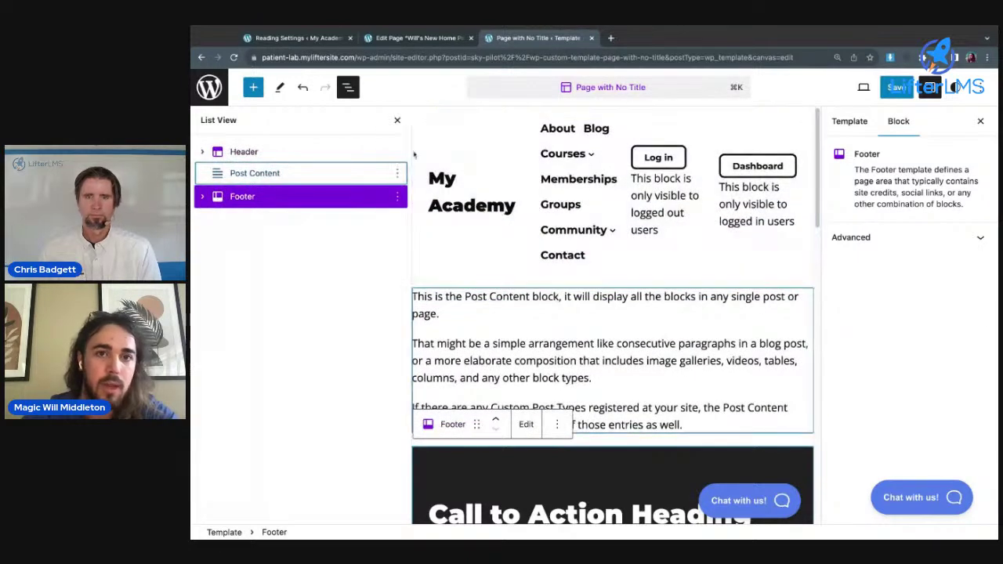
left_click(900, 89)
left_click(901, 89)
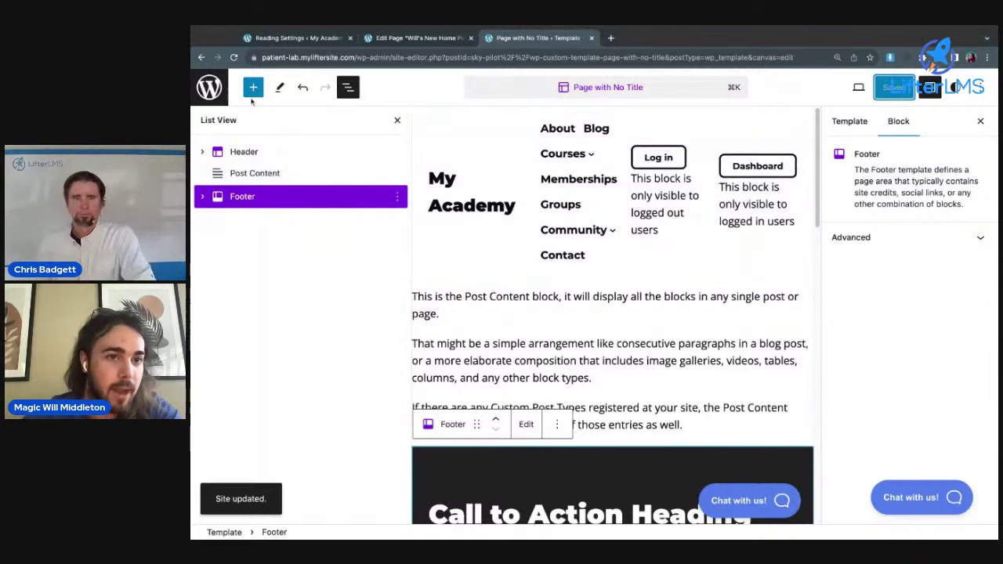
Search the block library for "title".
left_click(253, 88)
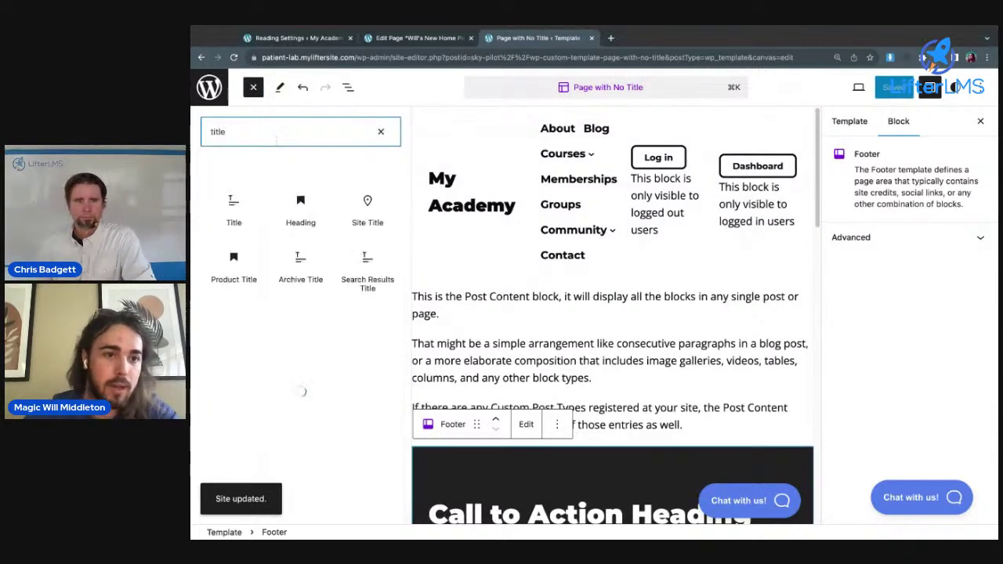
Reload the home page's editor, assign the "Page with No Title" template to the page, and update it.
left_click(433, 40)
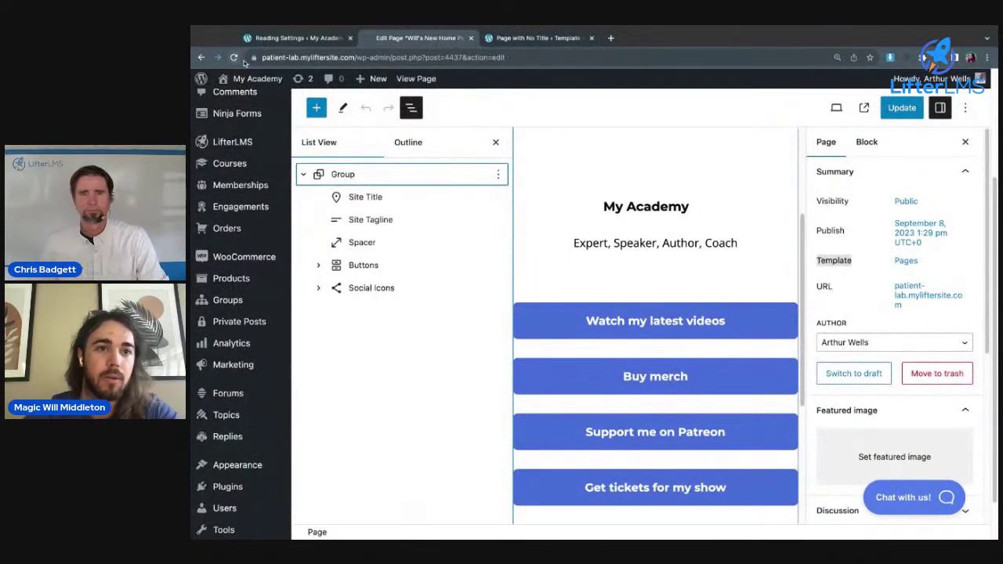
key("ctrl+r")
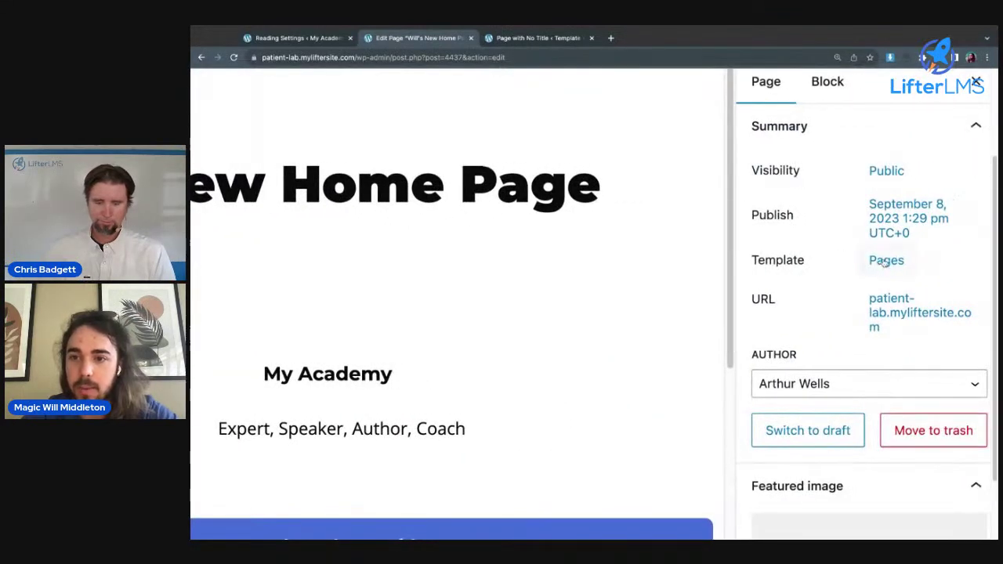
left_click(885, 261)
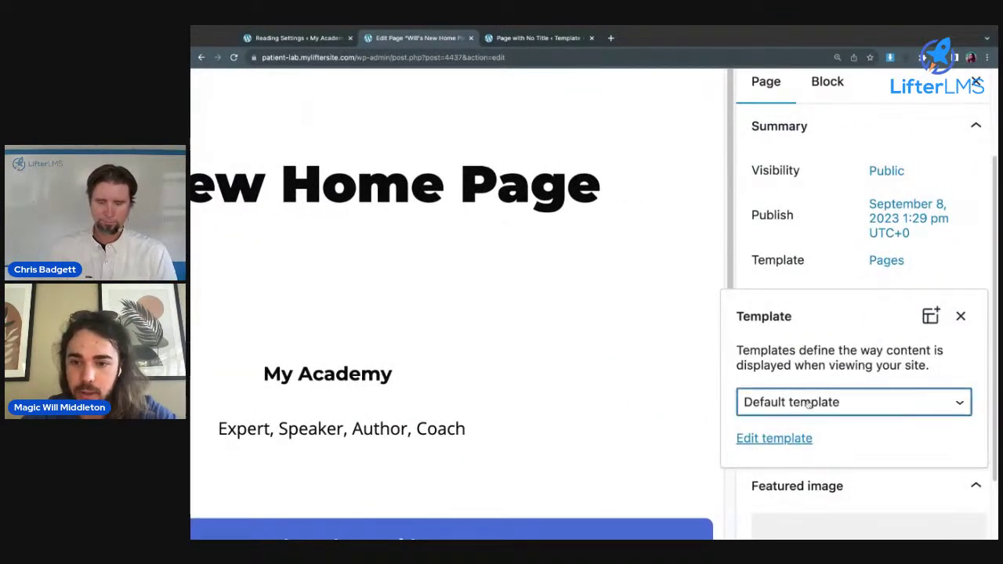
key("Down")
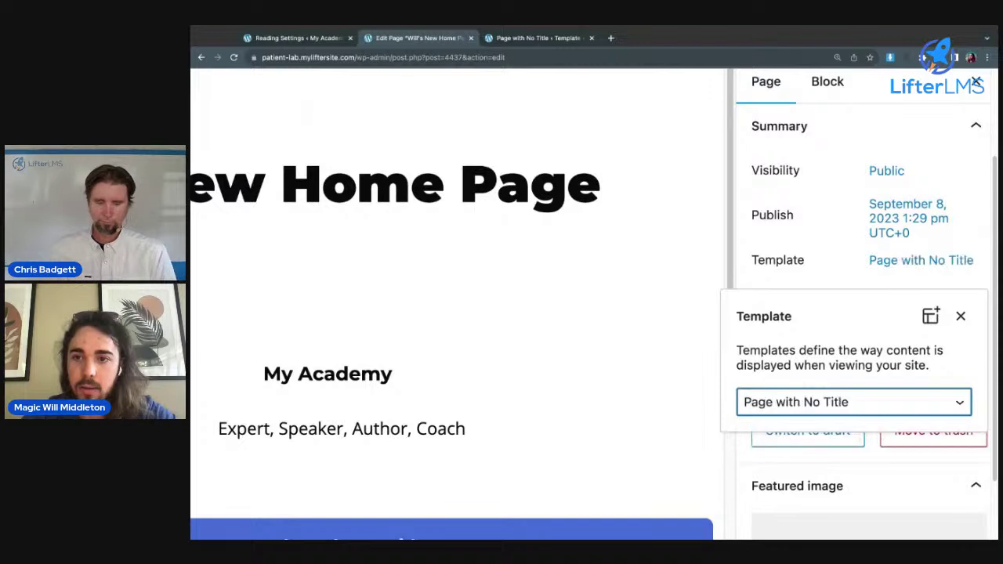
left_click(811, 260)
key("ctrl+0")
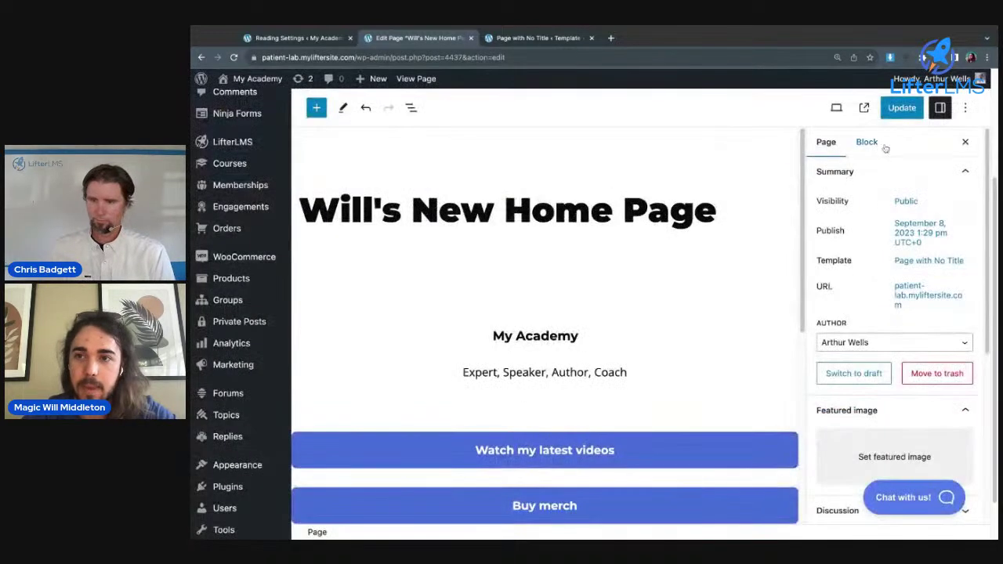
left_click(905, 110)
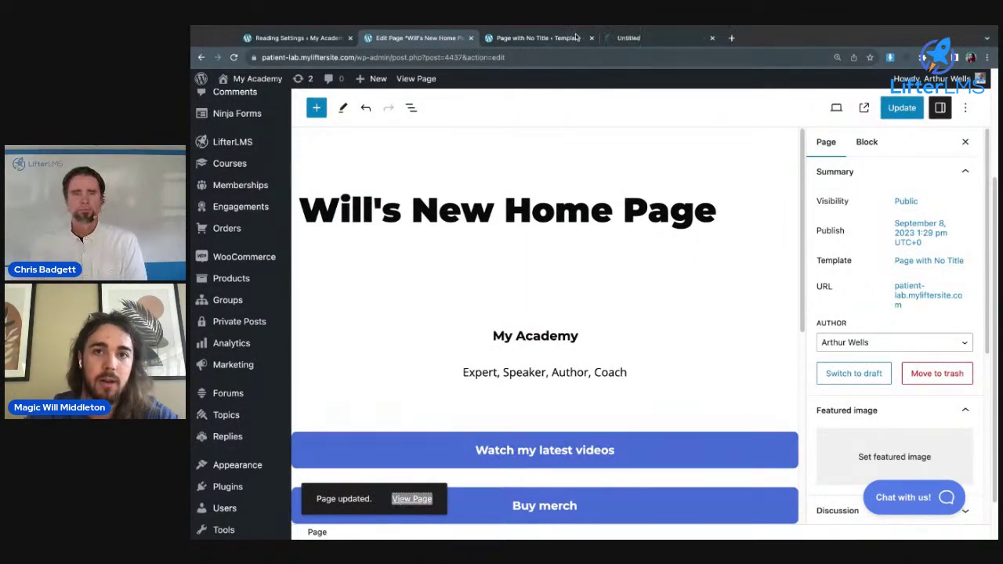
View the live home page and compare it with the title shown in the page editor.
left_click(638, 39)
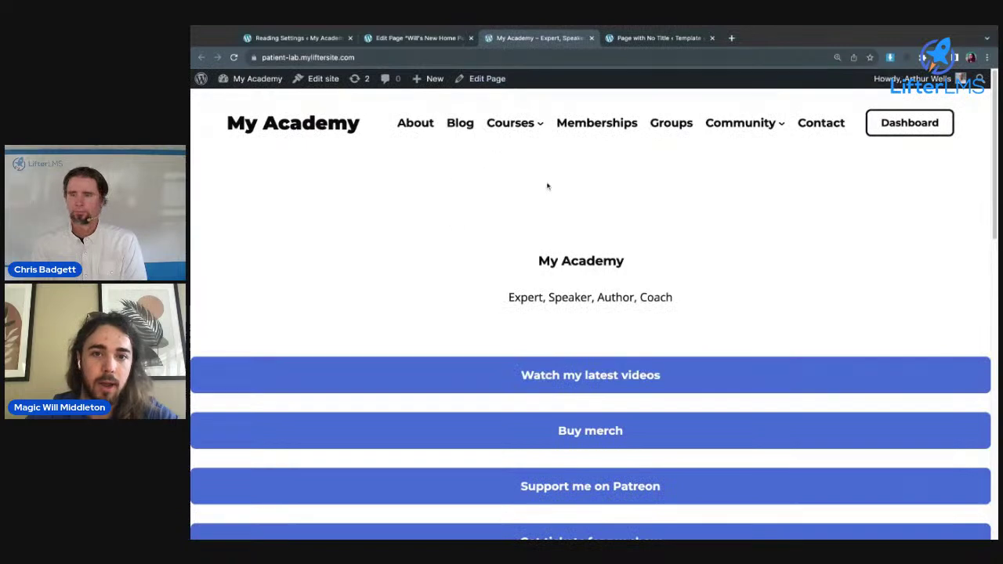
left_click(423, 38)
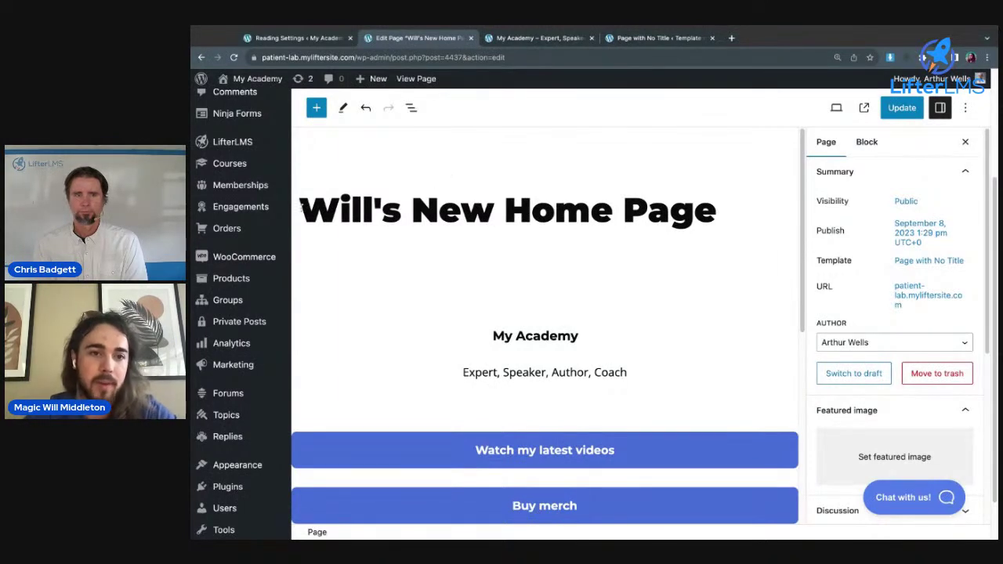
left_click_drag(300, 206, 627, 208)
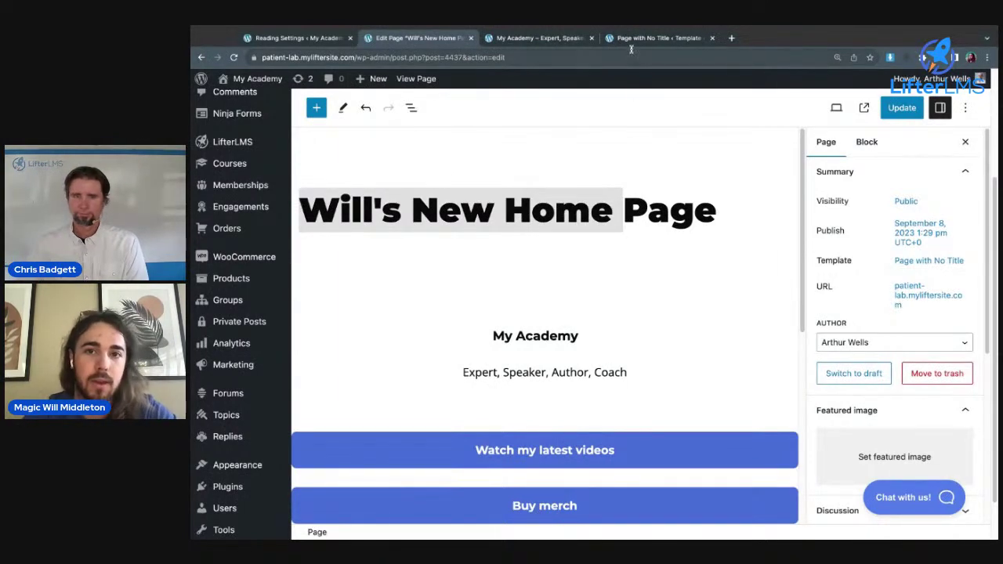
left_click(564, 38)
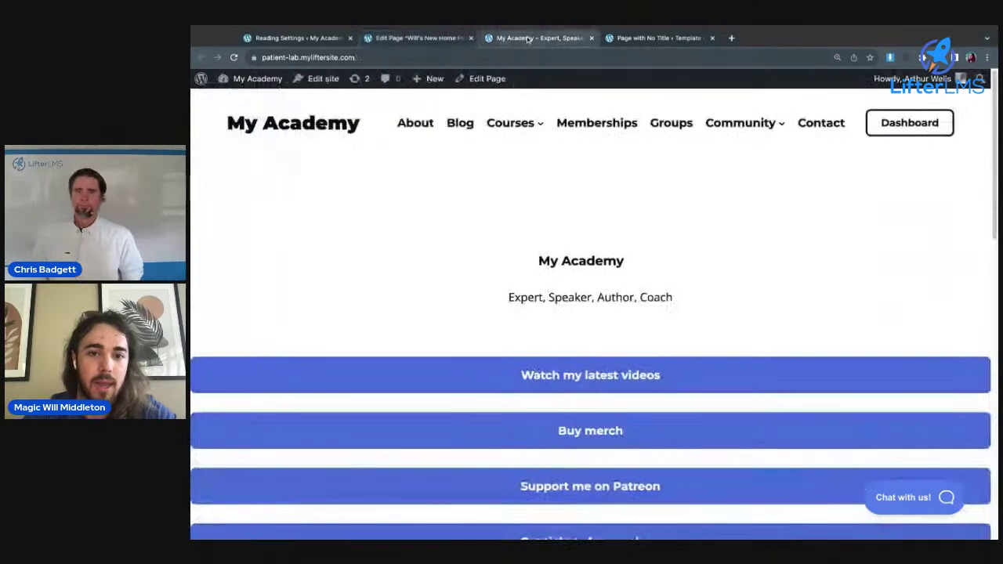
scroll(464, 361, "down", 3)
scroll(463, 349, "up", 3)
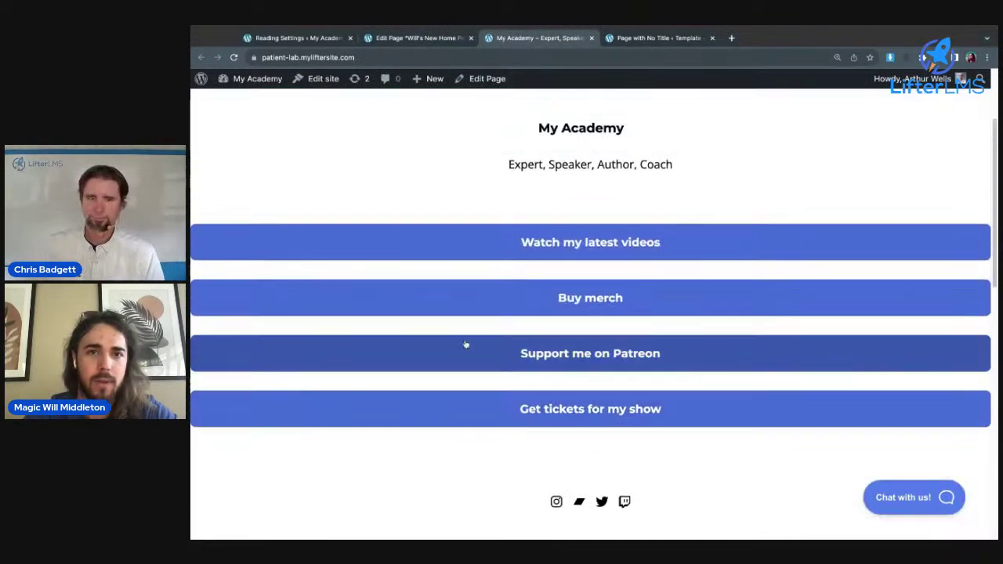
Group the template's Post Content block with content and wide widths of 1200 px, and save the template.
left_click(643, 38)
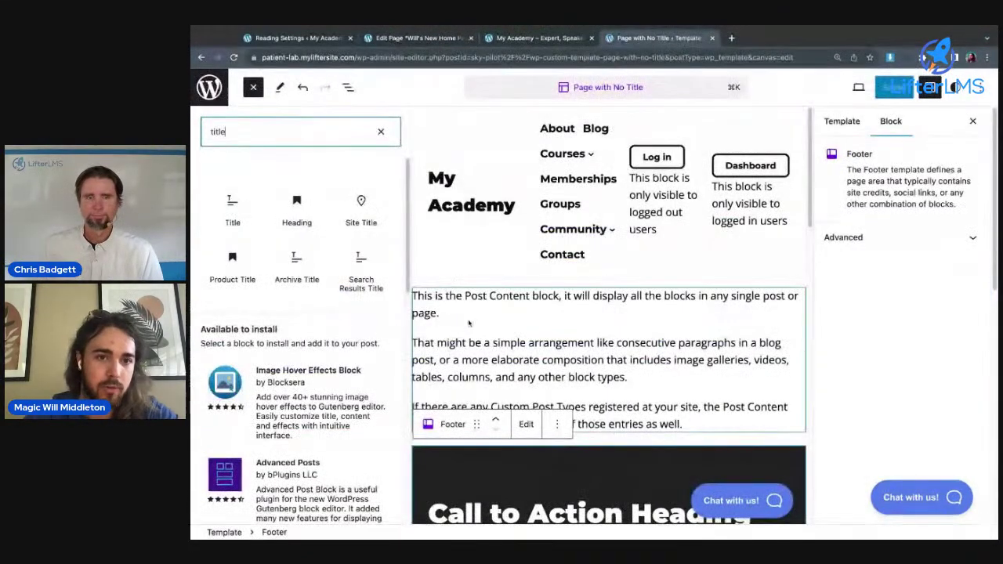
left_click(548, 345)
left_click(348, 87)
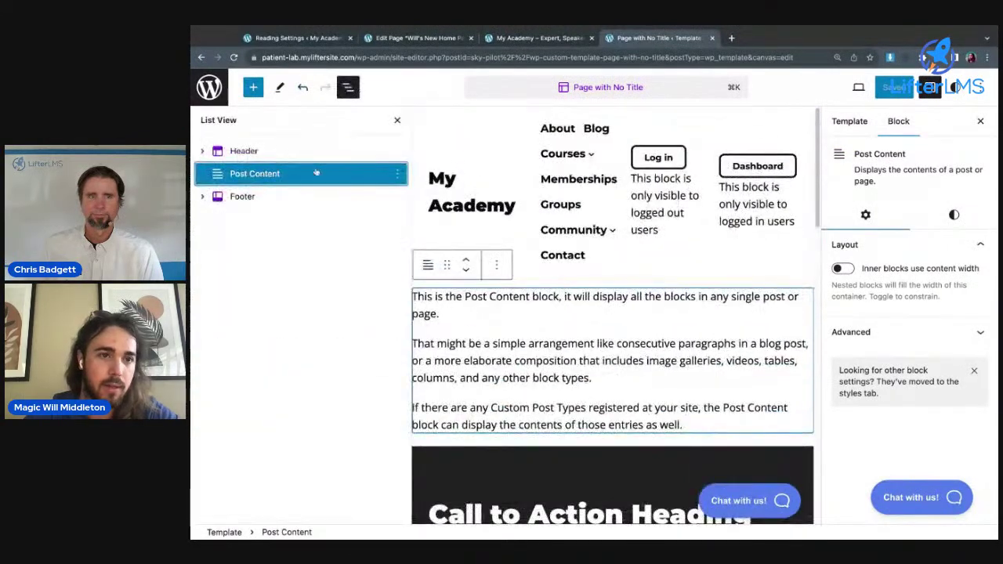
left_click(397, 173)
left_click(415, 363)
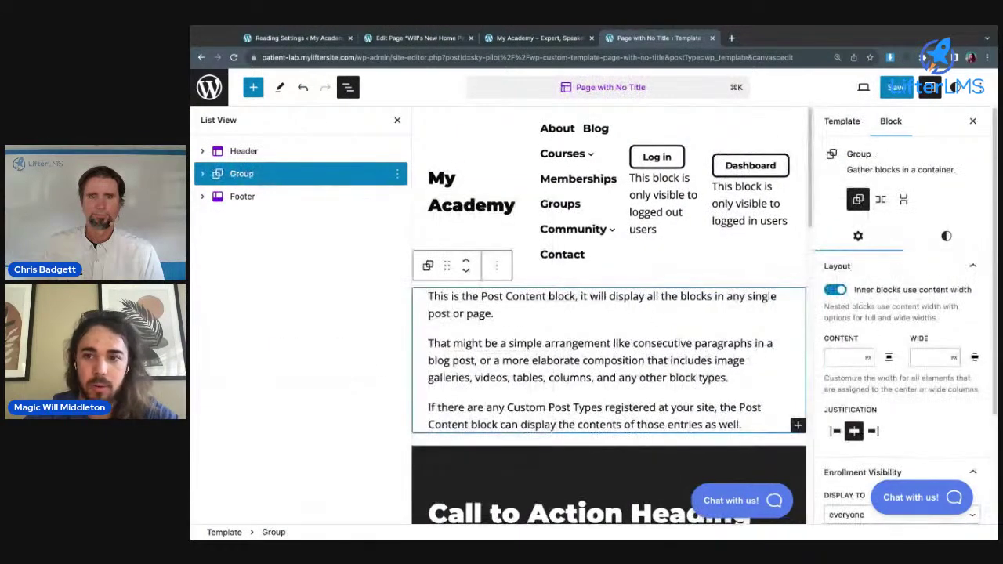
left_click(896, 87)
left_click(870, 87)
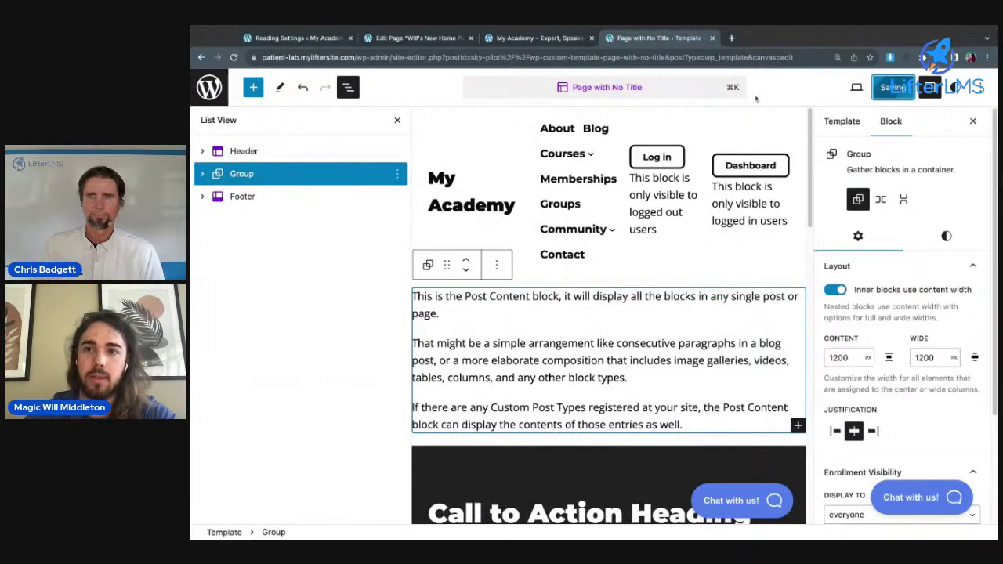
Check the live home page's layout and the template assigned in the page's settings.
left_click(487, 44)
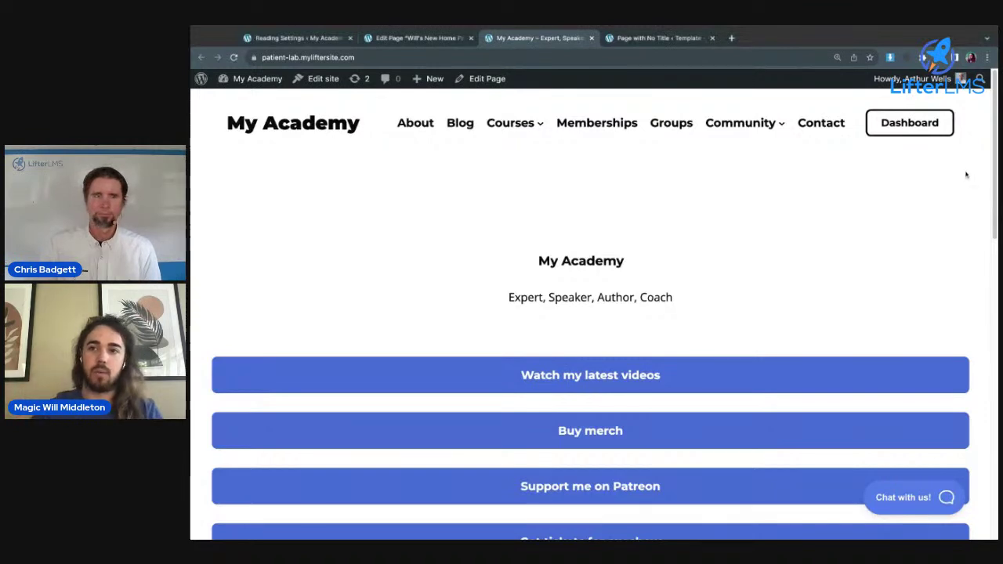
key("ctrl+shift+Tab")
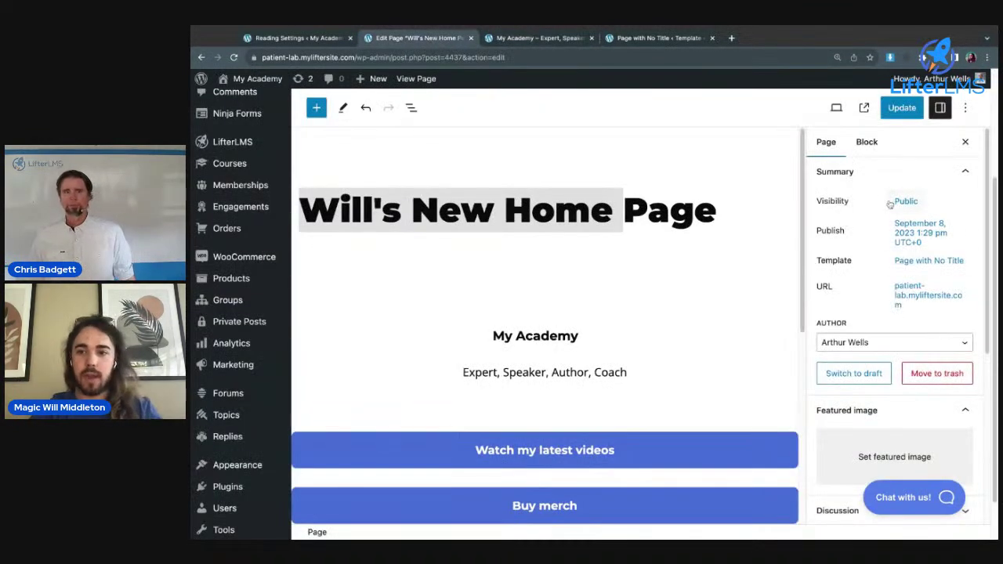
scroll(891, 267, "up", 5)
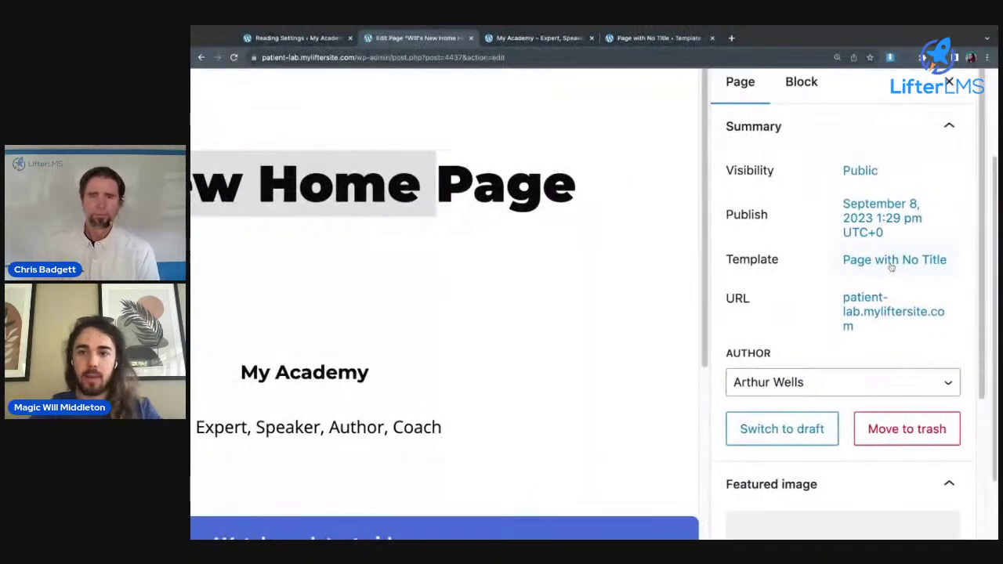